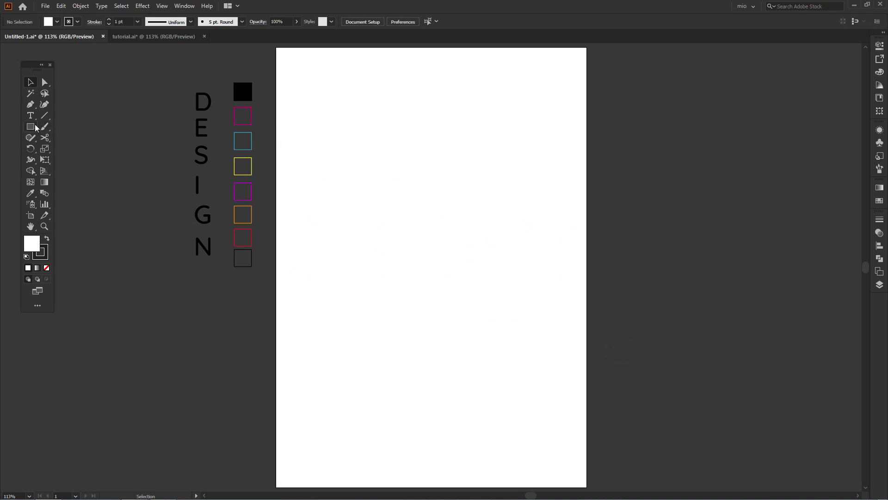
Step: Draw a black 21 × 29.7 cm rectangle over the page, centred horizontally and vertically
drag(35, 124, 56, 124)
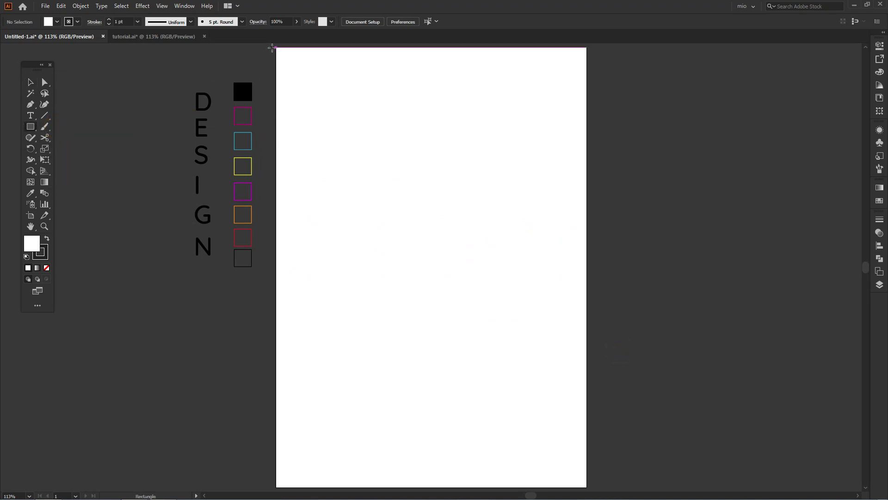
drag(281, 56, 586, 487)
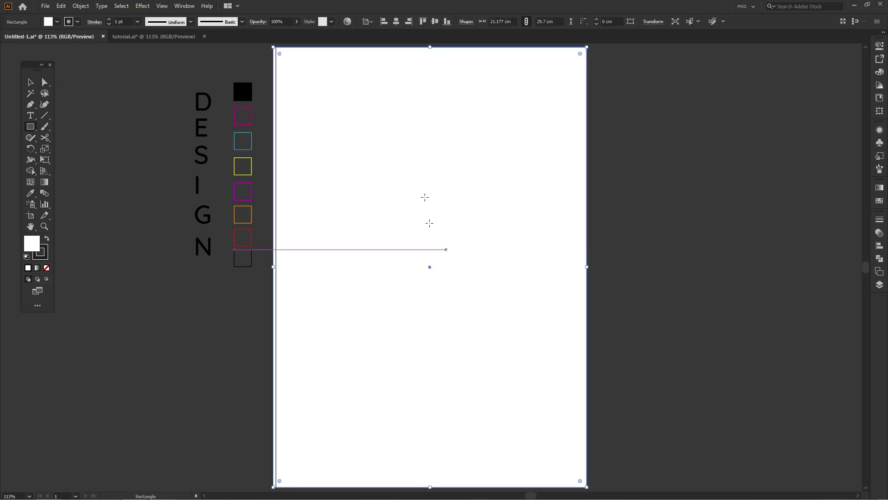
click(249, 92)
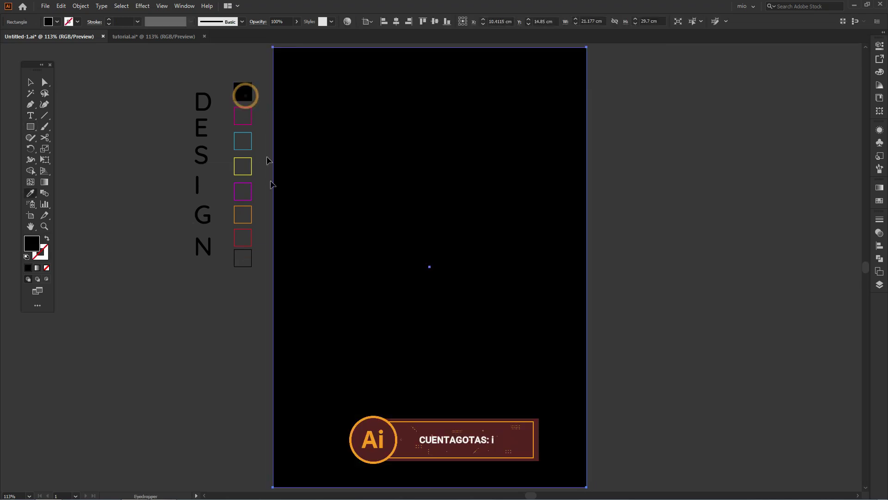
key(v)
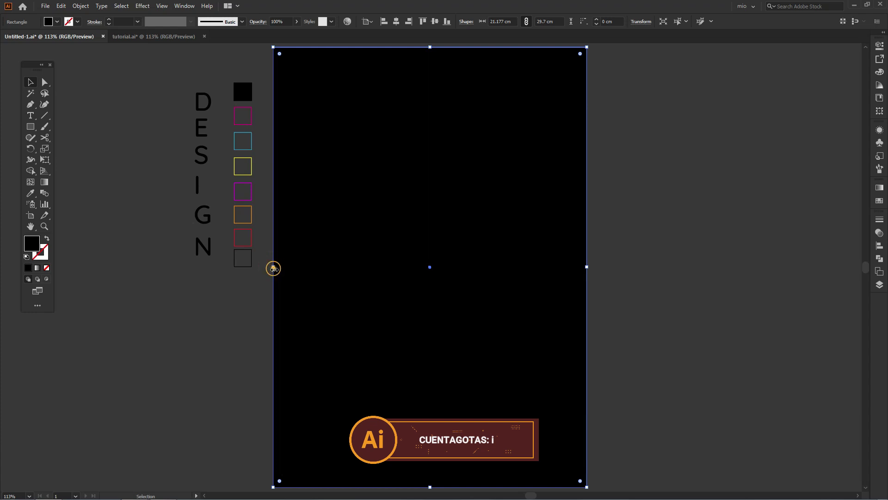
drag(274, 267, 277, 267)
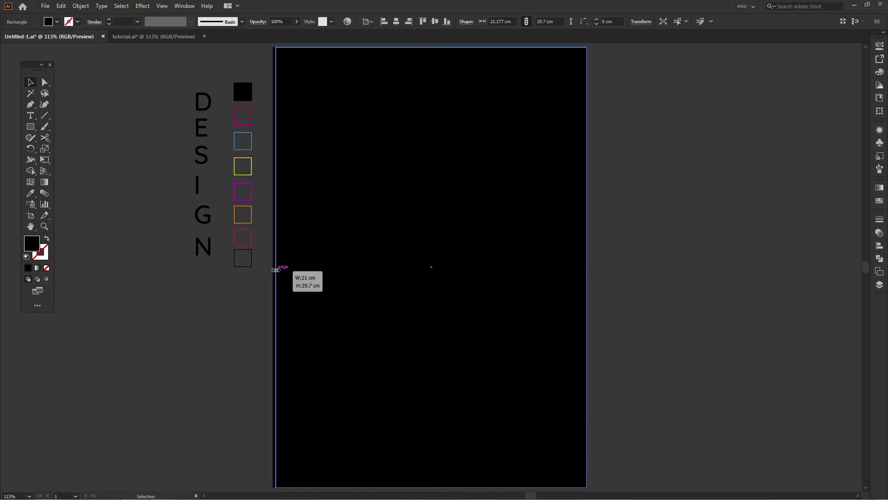
click(400, 21)
click(434, 22)
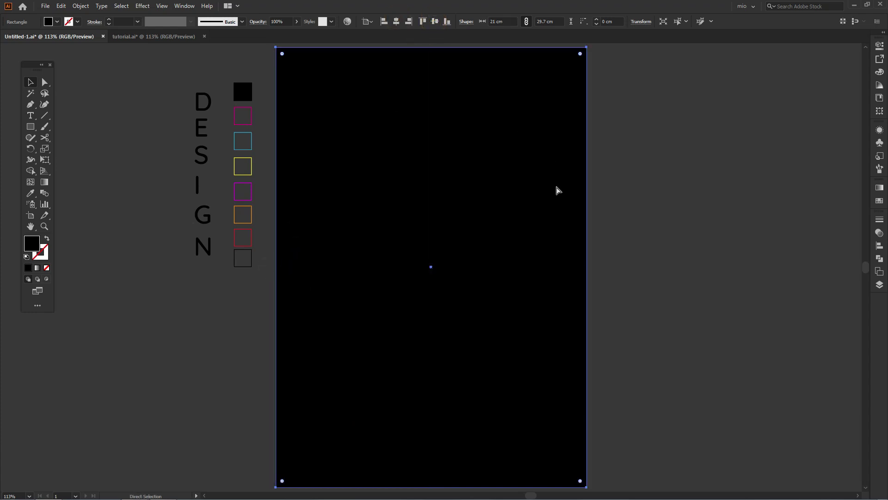
key(ctrl+2)
Step: Move the D onto the black page, enlarge it, outline it in magenta, and bring it to front
drag(204, 101, 378, 186)
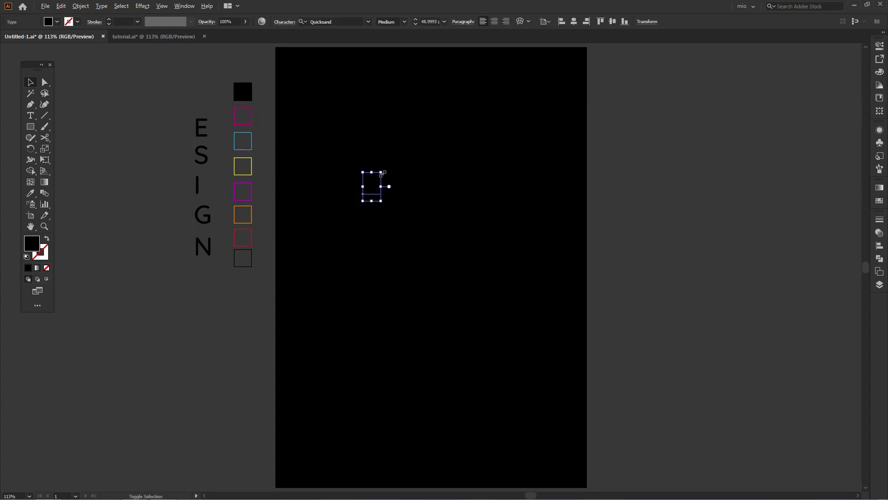
drag(382, 172, 484, 91)
key(i)
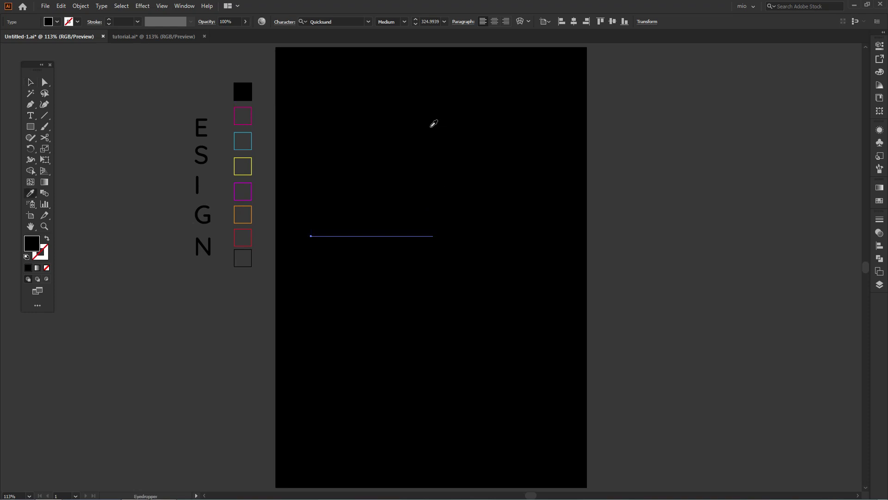
click(253, 121)
key(v)
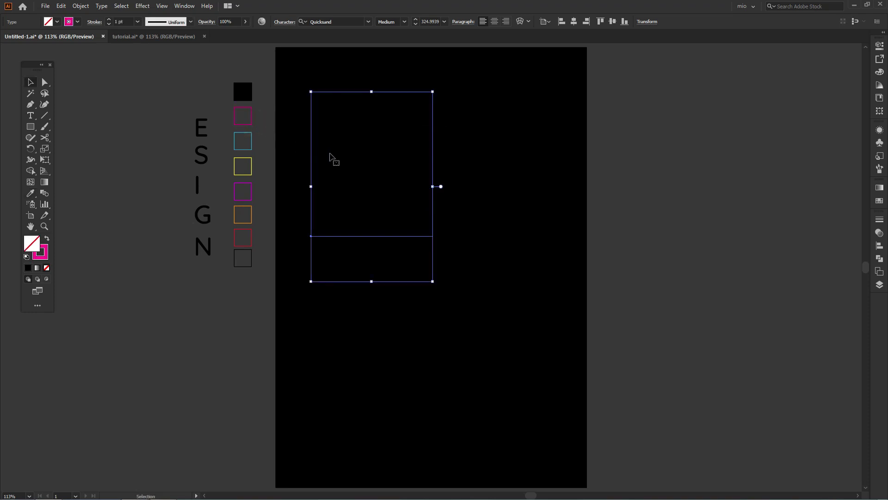
right_click(376, 168)
click(365, 313)
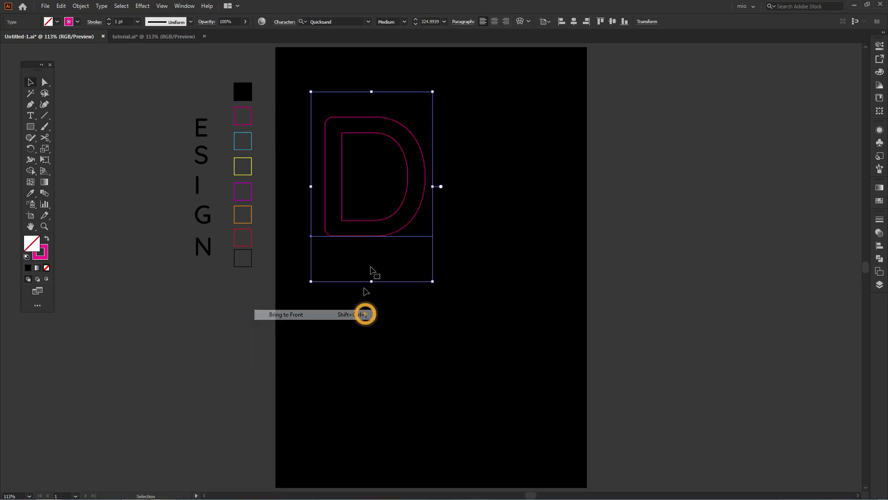
Step: Add a small darker-outlined copy of the D at its lower right and select both Ds
drag(400, 210, 401, 202)
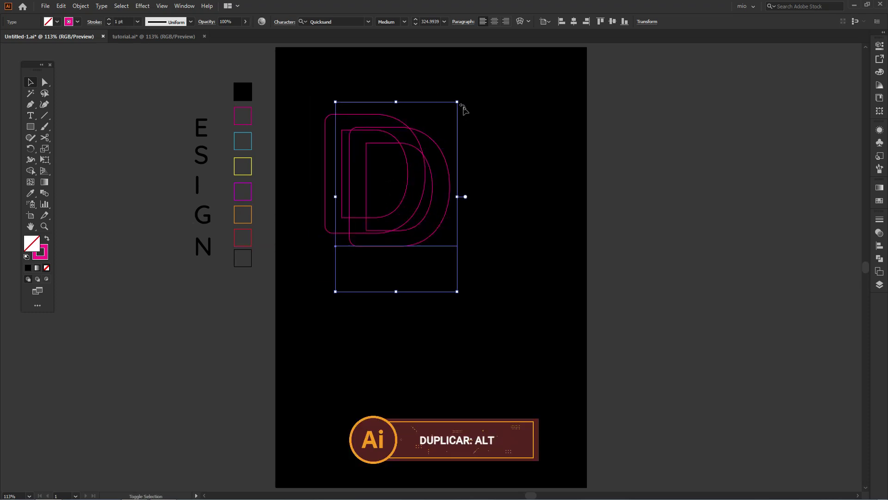
mouse_move(458, 102)
mouse_down()
mouse_move(416, 166)
mouse_move(411, 197)
mouse_up()
key(i)
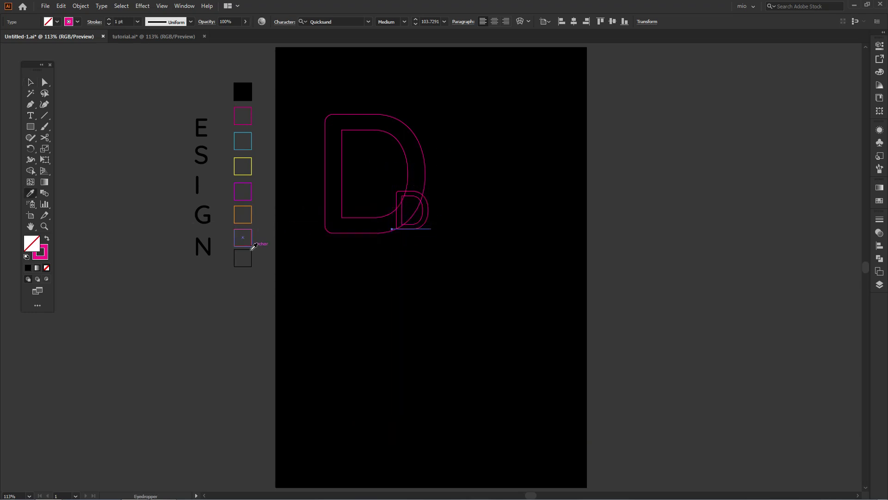
click(252, 253)
key(v)
drag(475, 140, 383, 226)
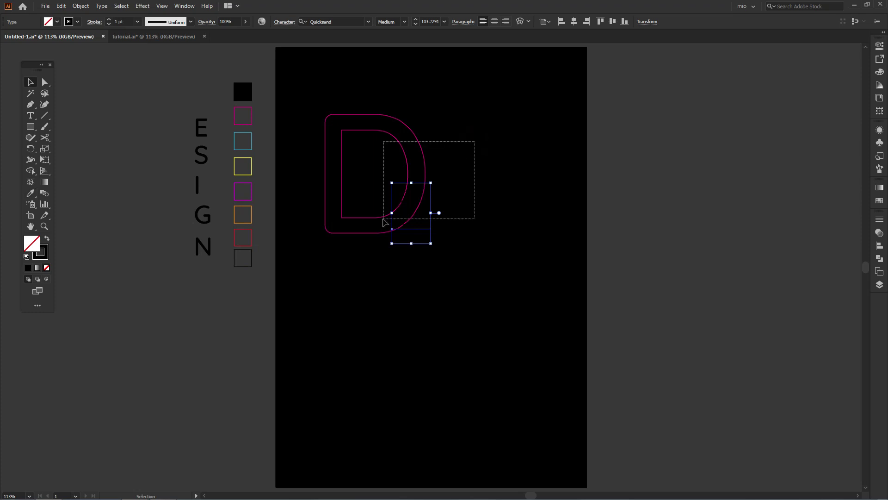
click(81, 6)
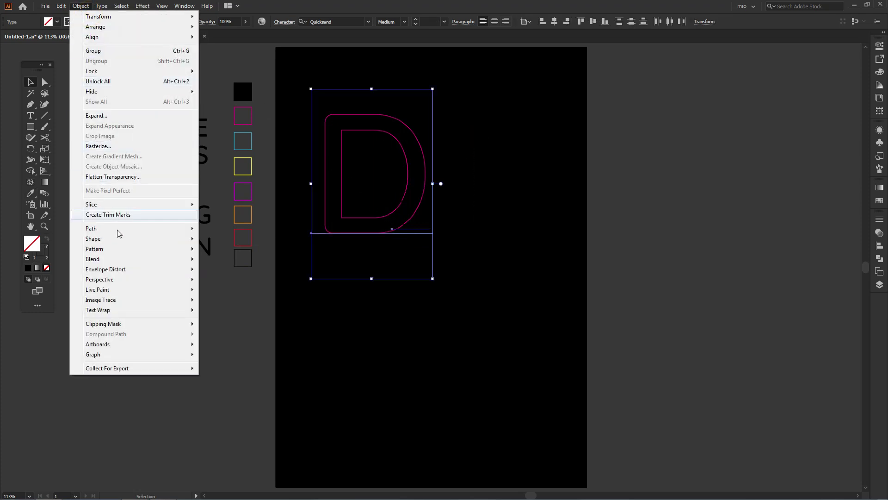
Step: Blend the two D outlines, reverse front-to-back, and raise the blend's specified steps
click(219, 259)
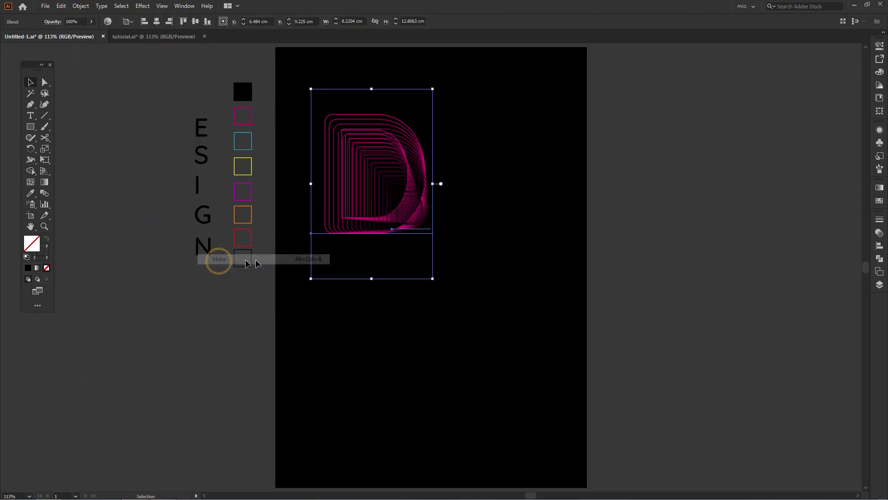
click(82, 6)
mouse_move(93, 259)
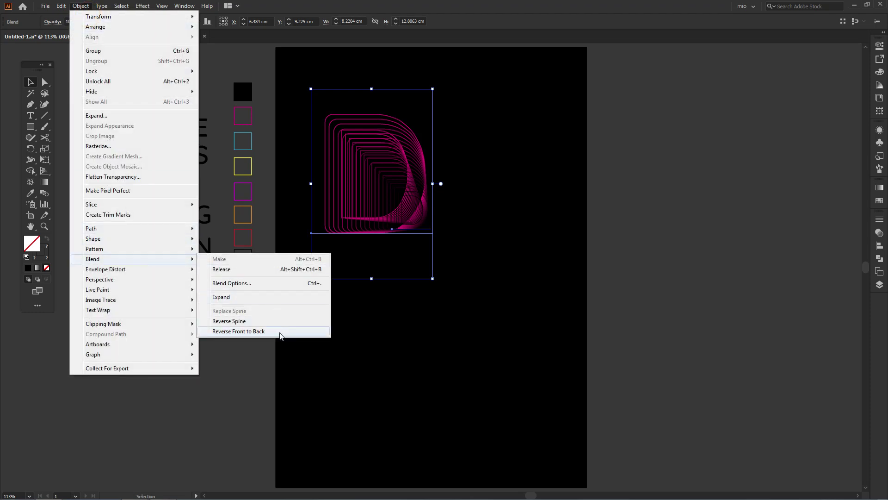
click(280, 332)
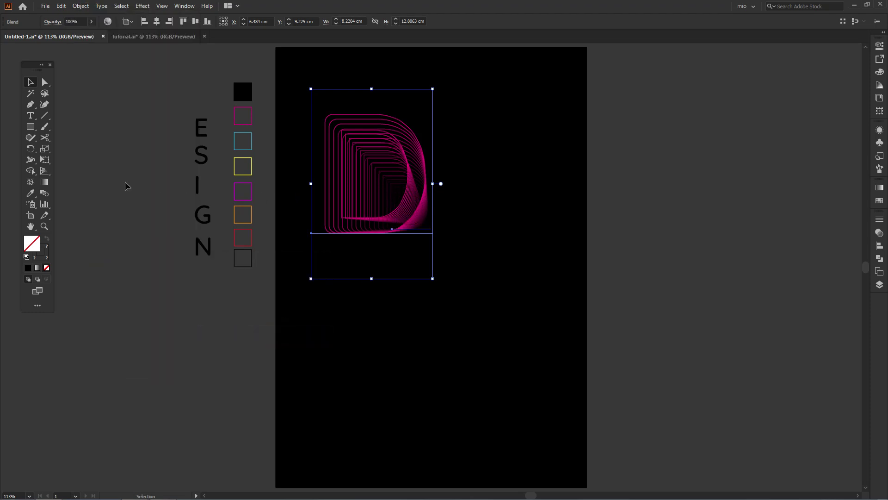
double_click(44, 194)
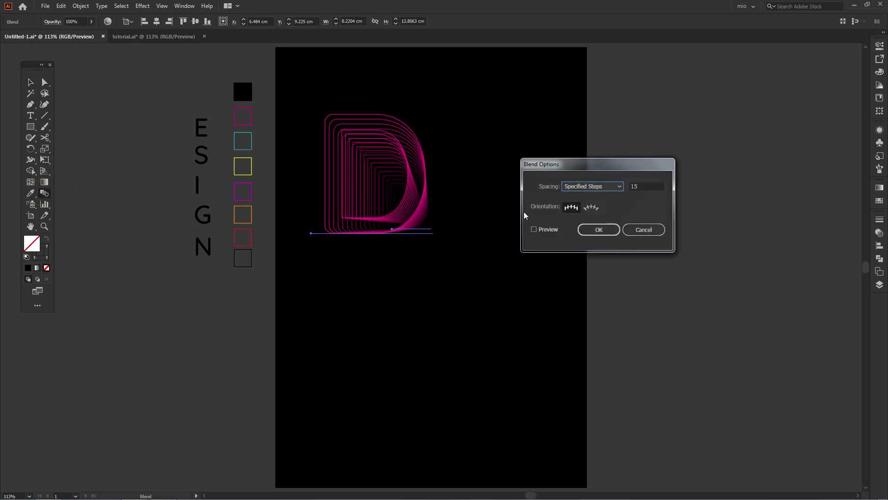
click(550, 230)
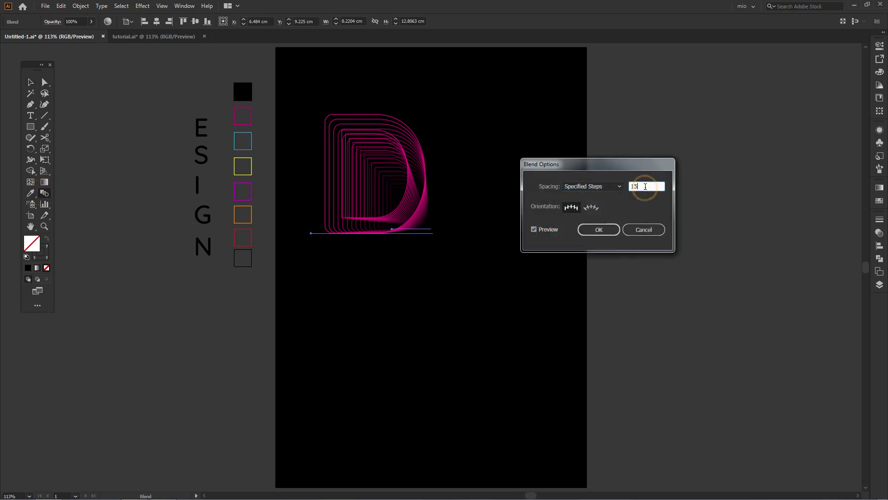
key(Up)
key(Up)
key(Up)
key(Up)
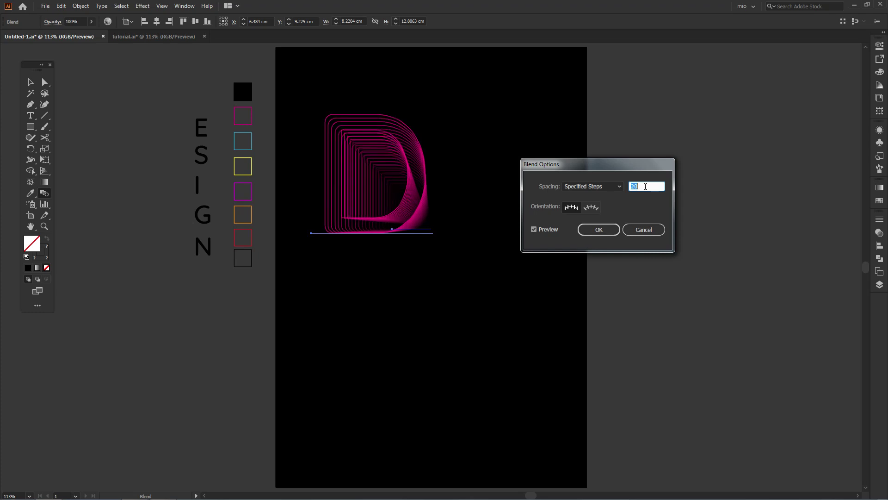
key(Up)
key(Up)
key(Up)
key(Up)
key(Up)
key(Up)
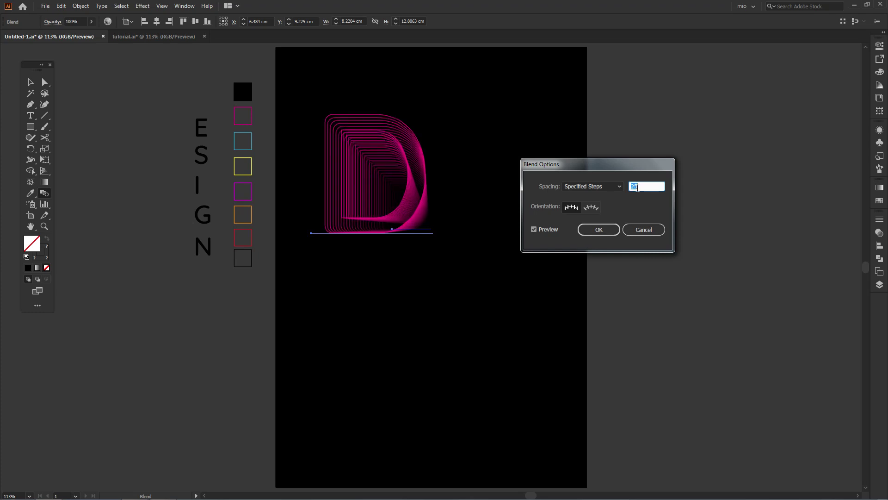
click(599, 229)
click(599, 245)
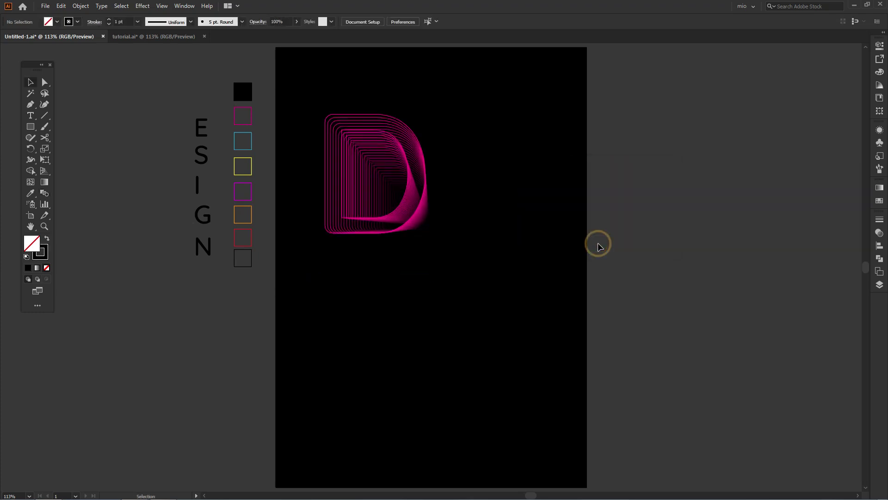
Step: Enlarge the D blend slightly and bring the letter E onto the page beside it
click(403, 193)
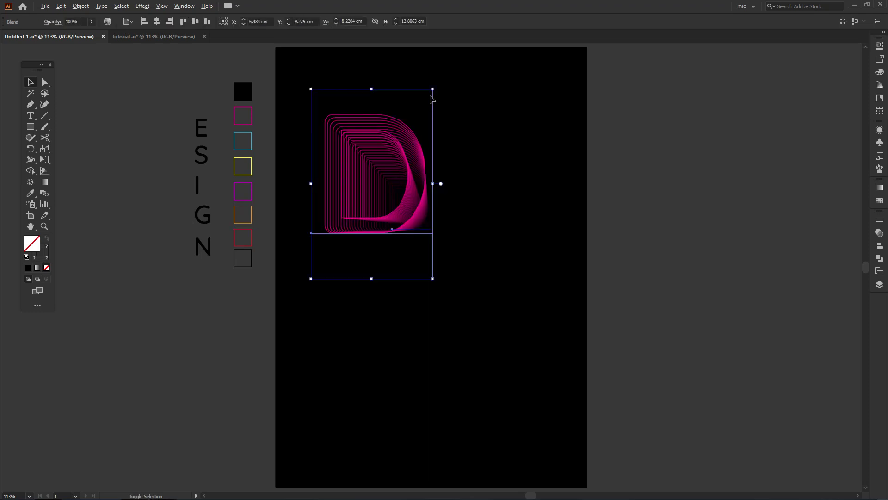
drag(431, 87, 440, 78)
click(409, 178)
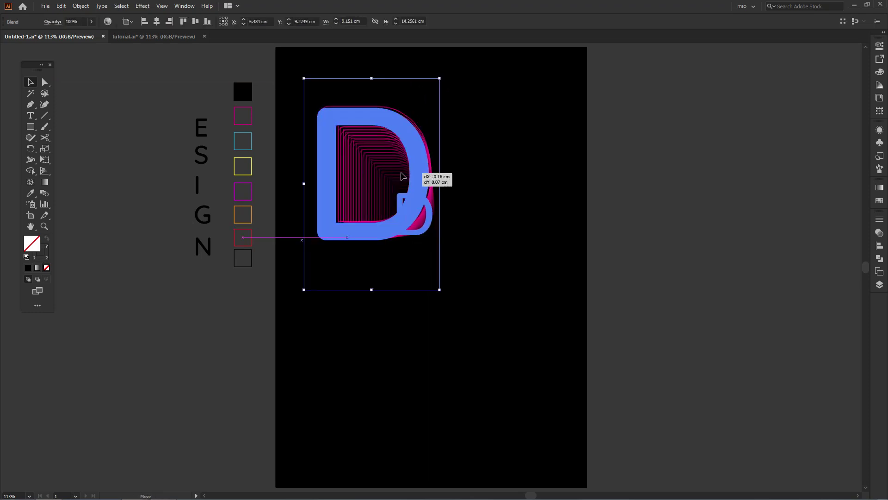
click(477, 169)
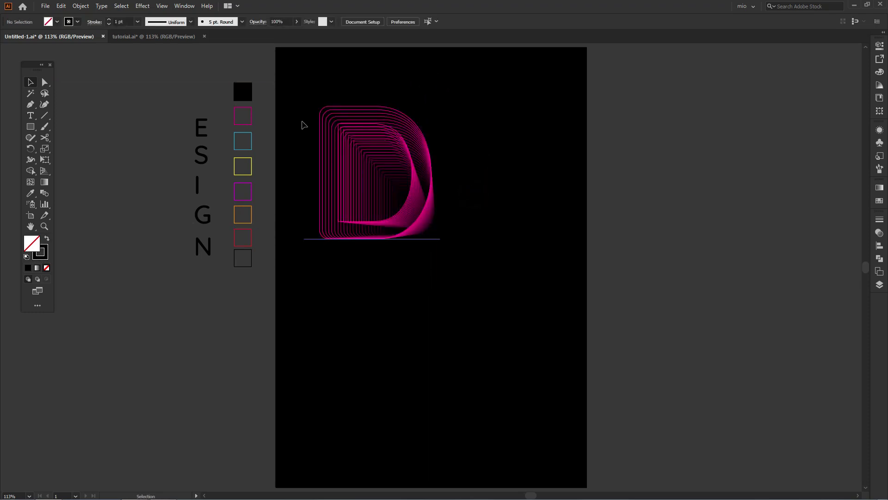
mouse_move(200, 128)
mouse_down()
mouse_move(480, 244)
mouse_move(578, 101)
mouse_up()
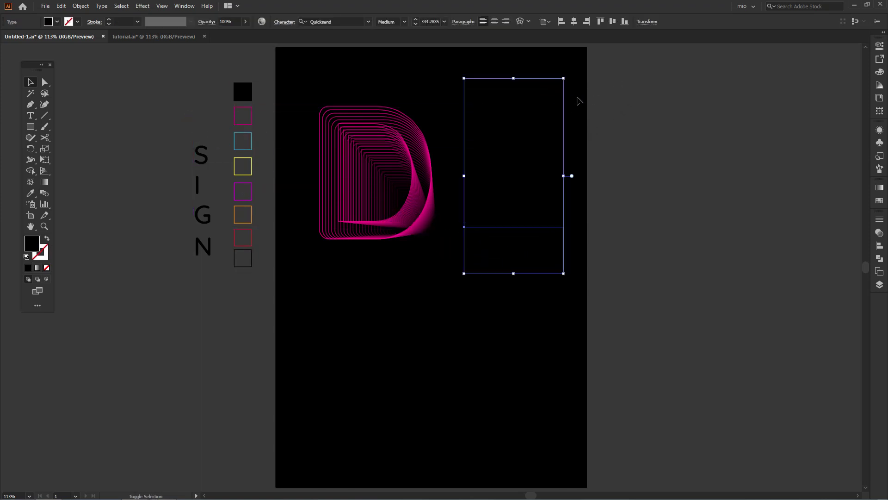
Step: Give the E the cyan swatch outline, bring it to front, and enlarge it
key(i)
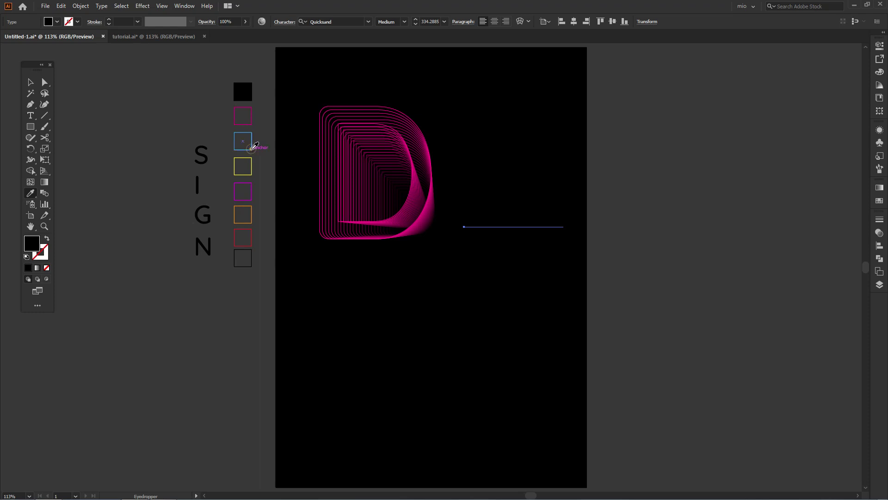
click(253, 146)
key(v)
right_click(502, 183)
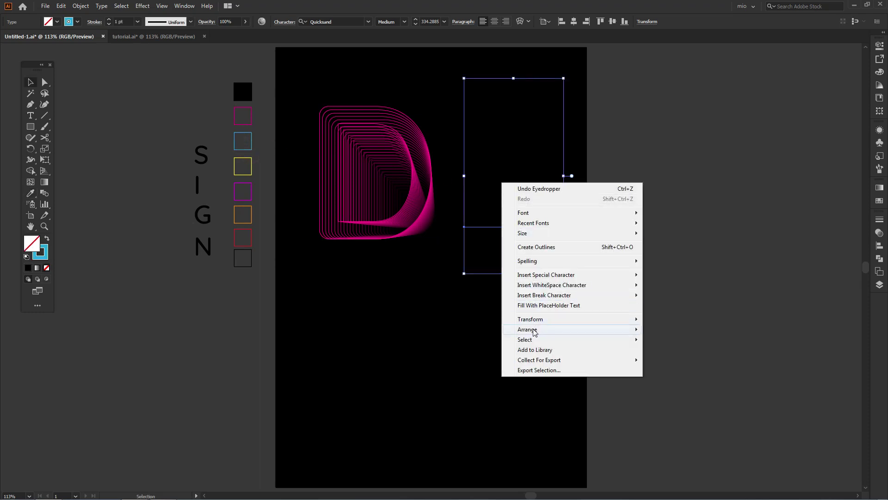
click(490, 329)
drag(527, 228, 525, 235)
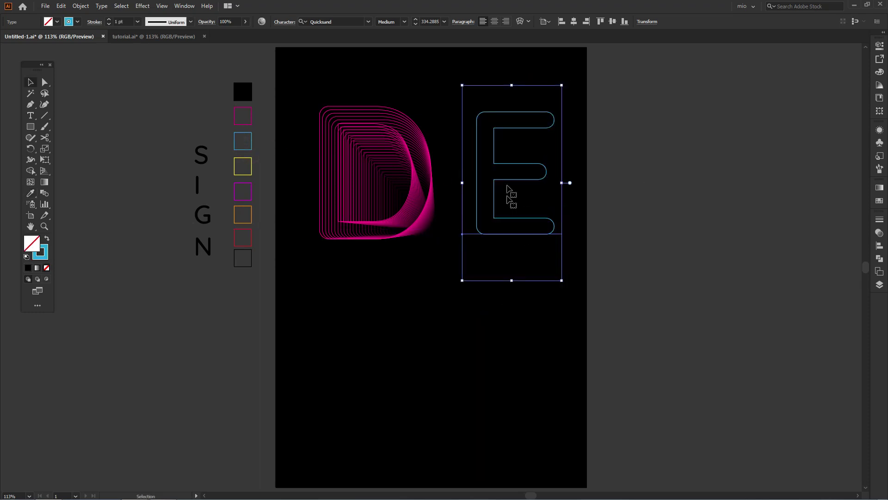
drag(561, 86, 575, 58)
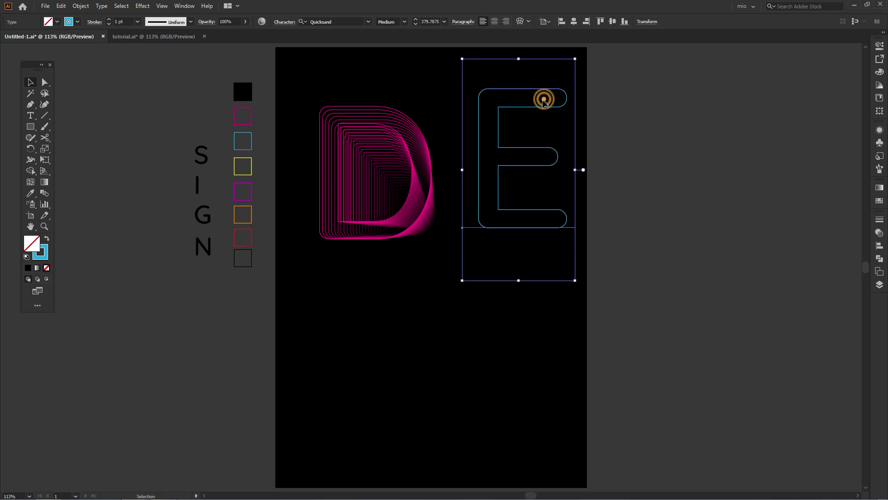
Step: Add a small black-stroked copy of the E beside the D and select both Es
mouse_move(544, 101)
mouse_down()
mouse_move(529, 103)
mouse_move(514, 127)
mouse_up()
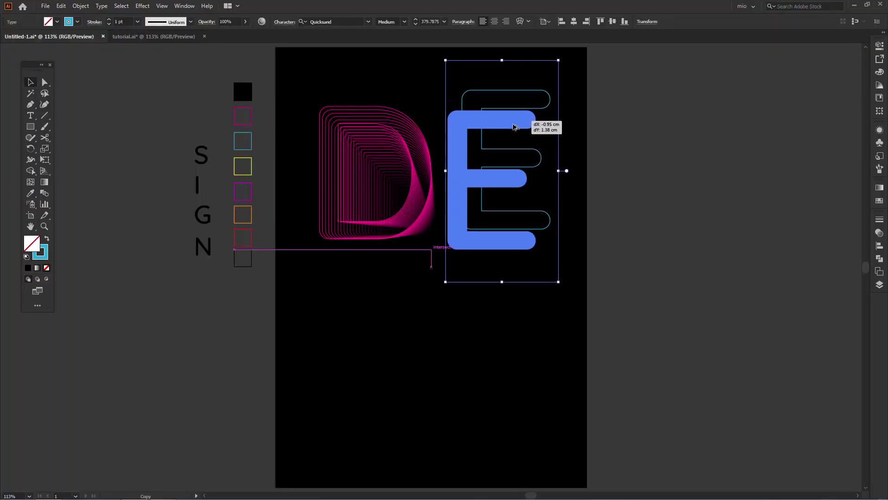
drag(546, 84, 463, 243)
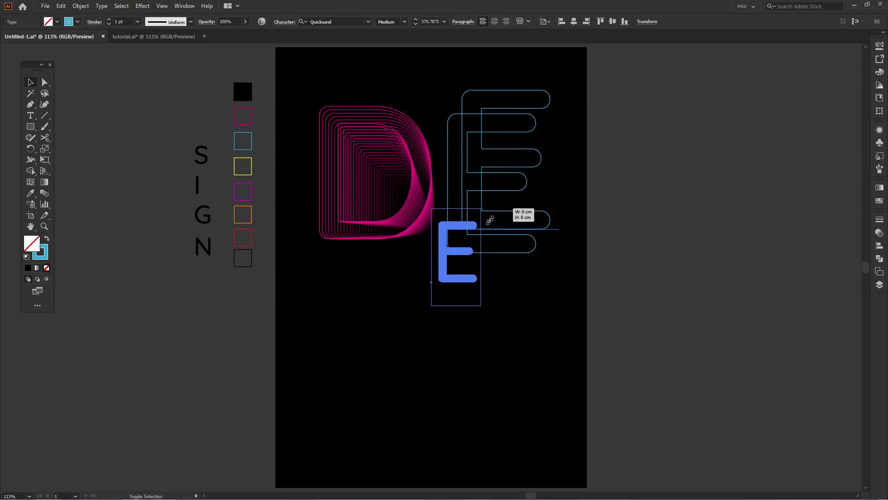
drag(446, 279, 448, 217)
key(i)
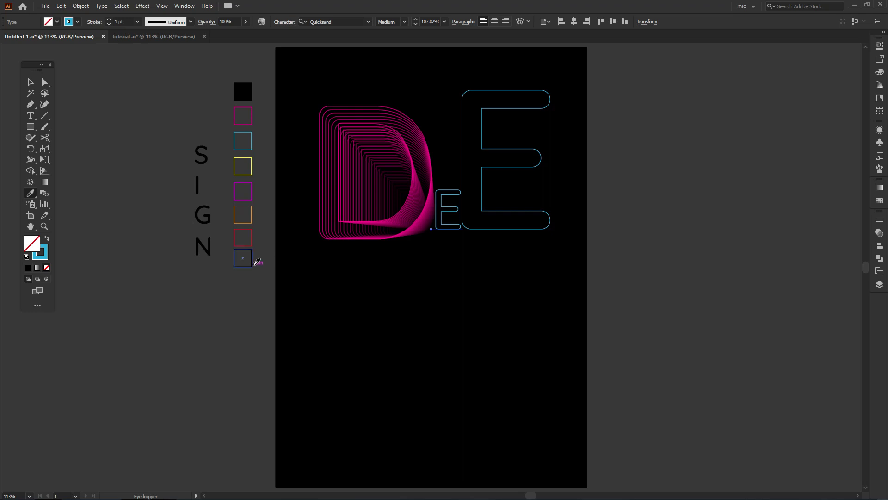
click(254, 264)
key(v)
drag(612, 143, 458, 229)
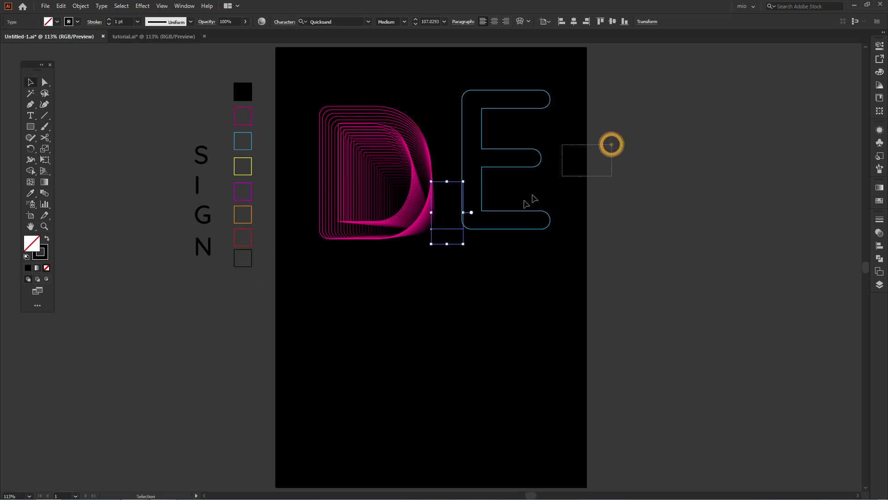
click(80, 6)
mouse_move(92, 259)
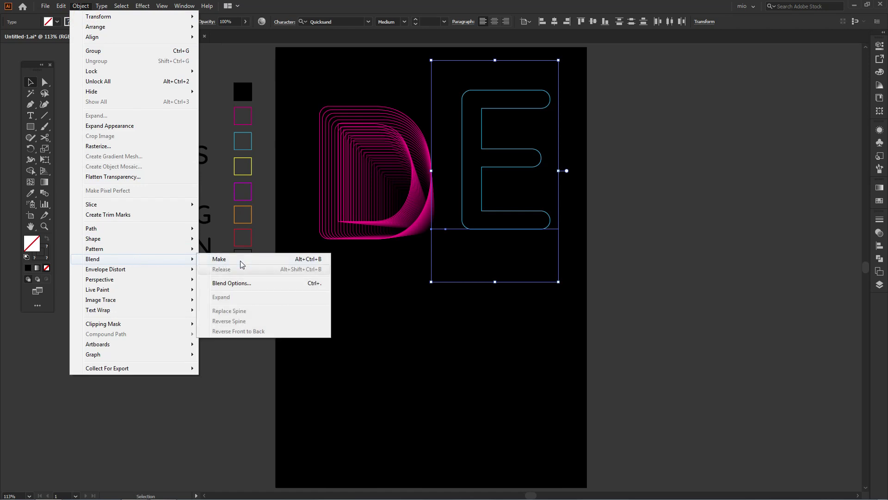
Step: Blend the two E outlines, reverse front-to-back, and set the blend to 25 specified steps
click(241, 262)
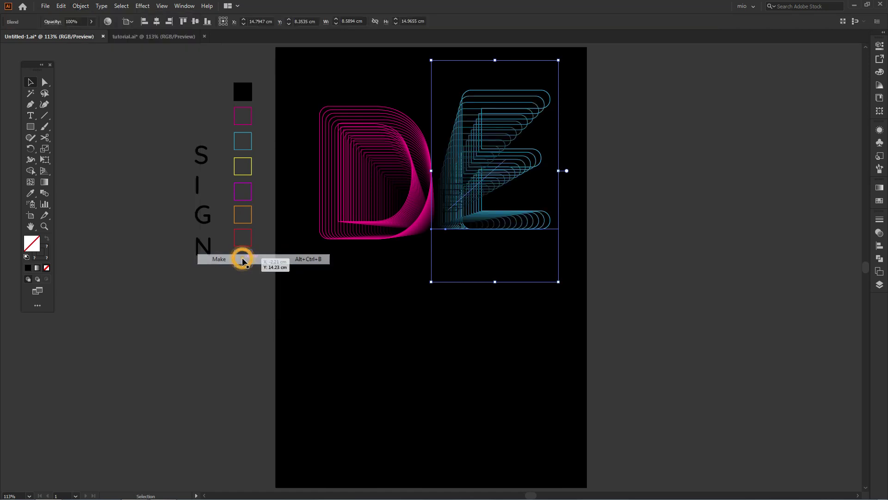
click(87, 7)
mouse_move(93, 260)
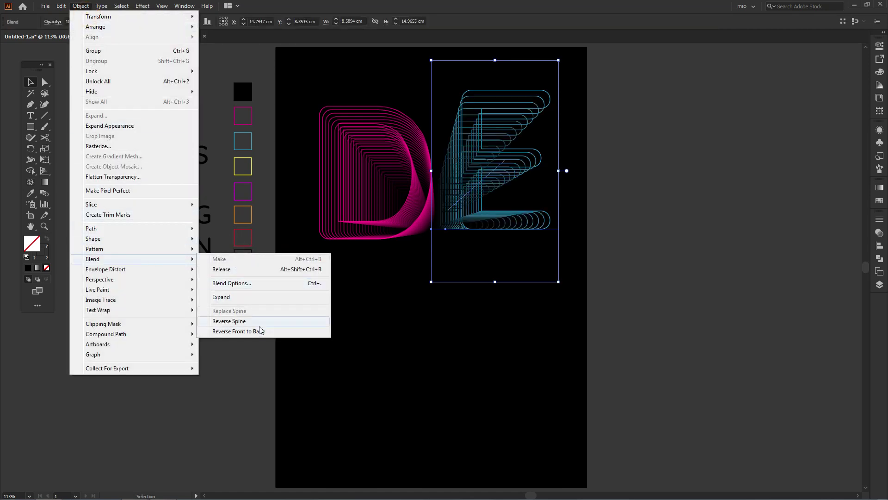
click(260, 331)
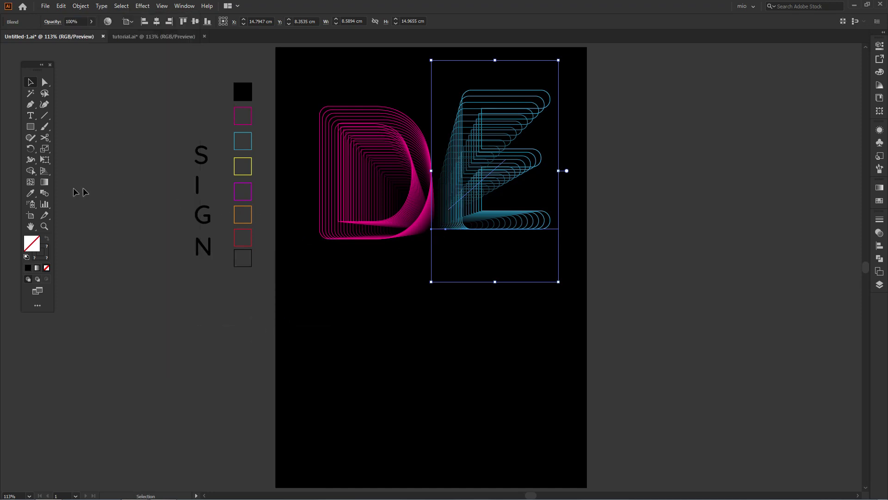
double_click(48, 192)
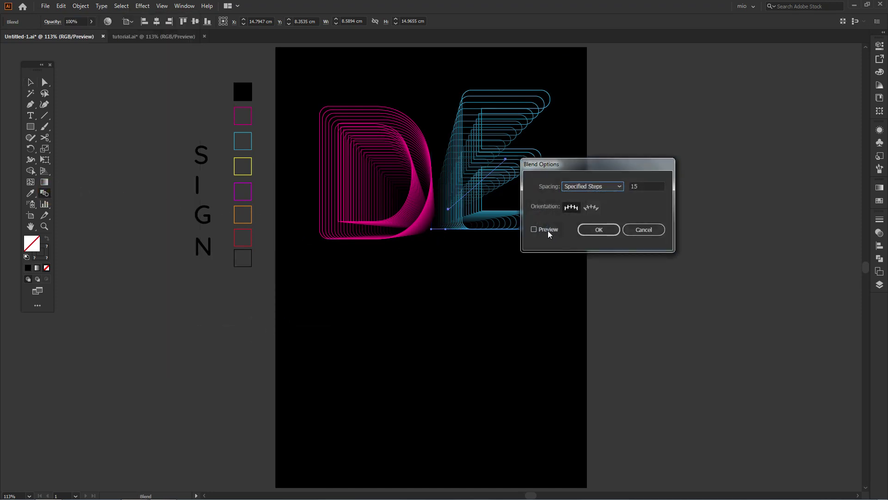
key(Tab)
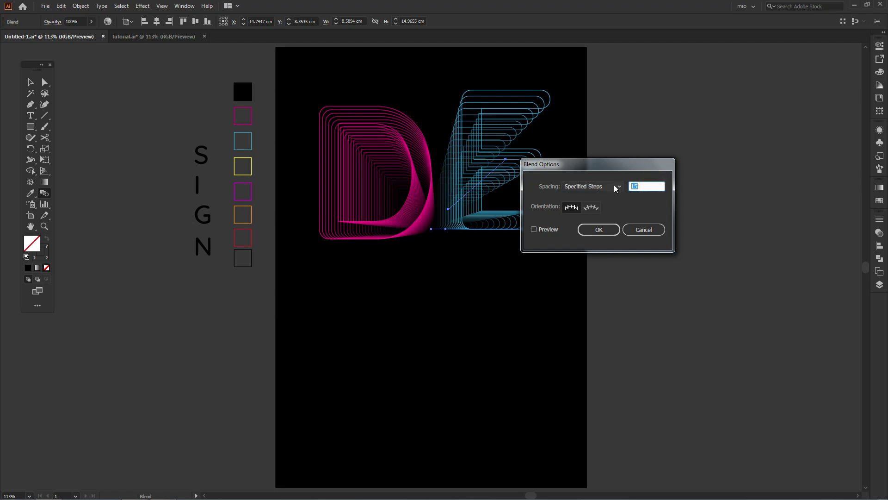
text(25)
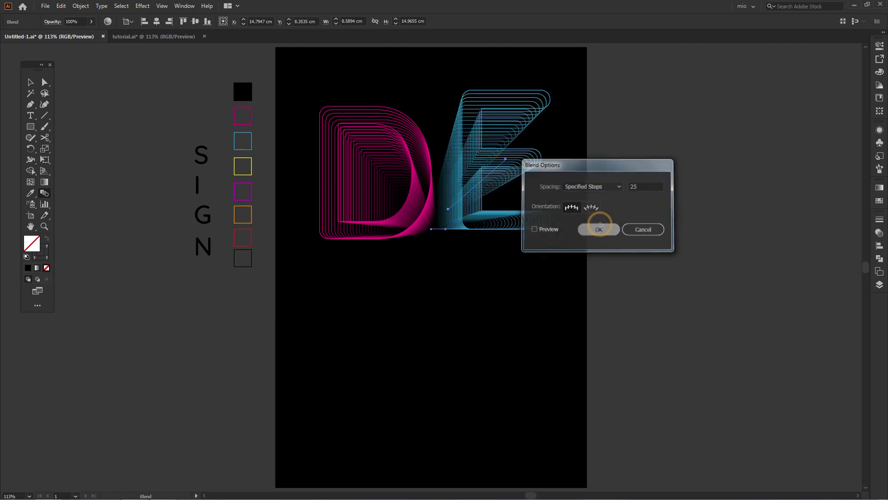
click(599, 229)
Step: Move the E blend left so it overlaps the D
key(v)
click(609, 259)
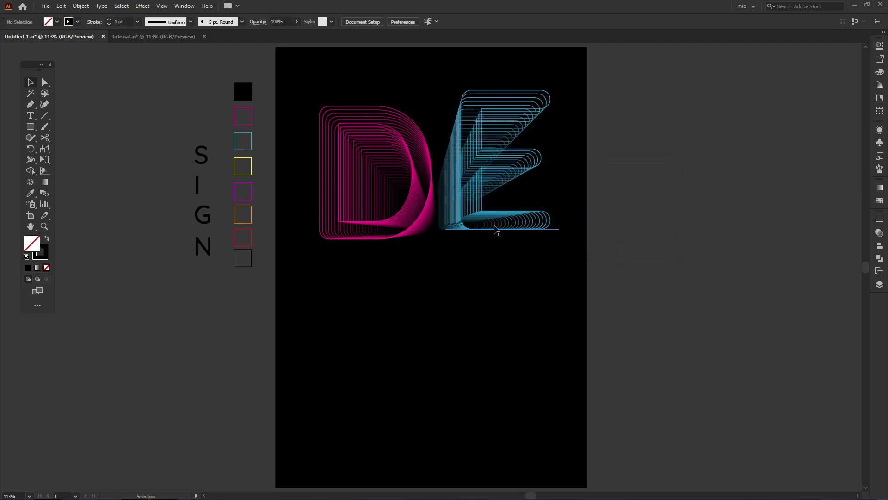
drag(495, 226, 475, 222)
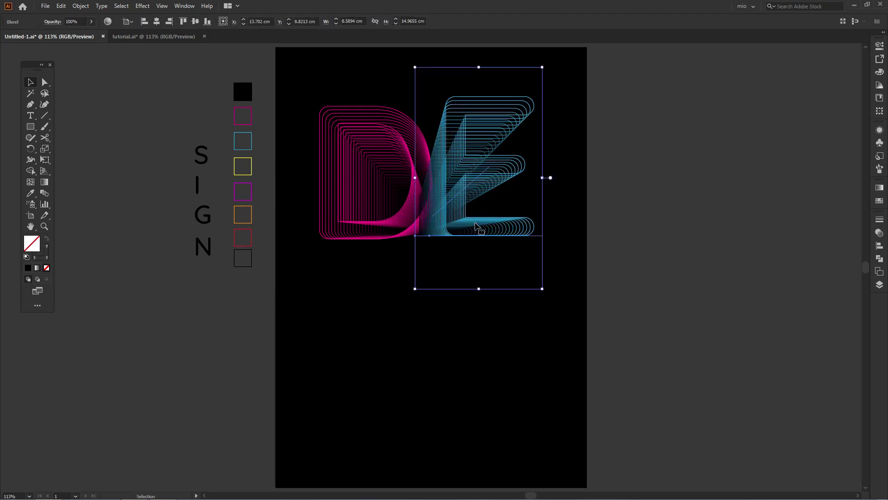
drag(478, 225, 480, 227)
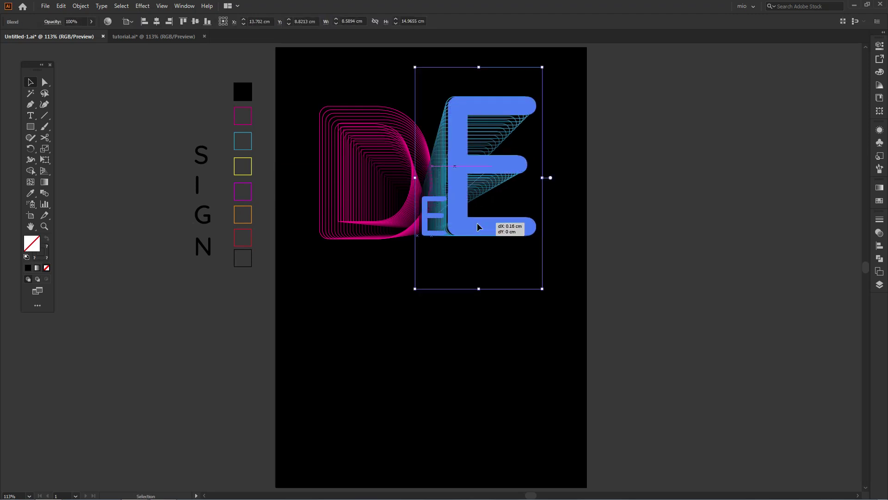
click(568, 230)
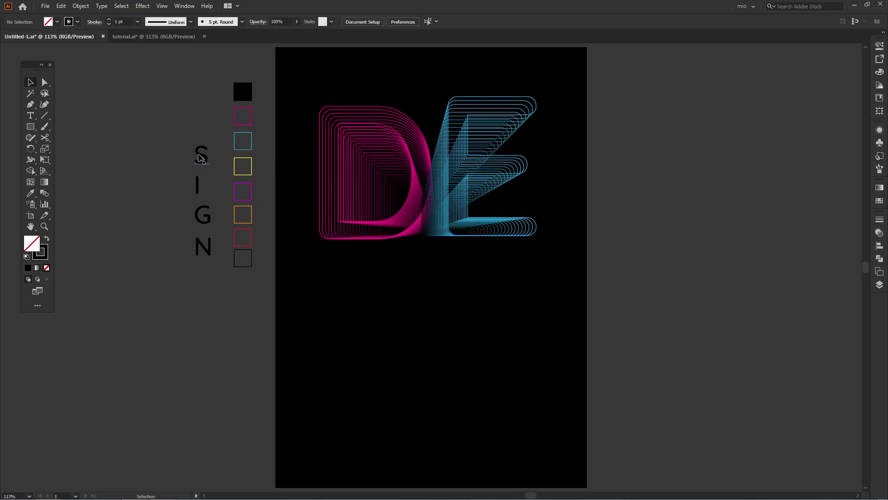
Step: Bring the SIGN text to front, move the S below the D, enlarge it, and outline it in yellow
click(204, 245)
right_click(202, 177)
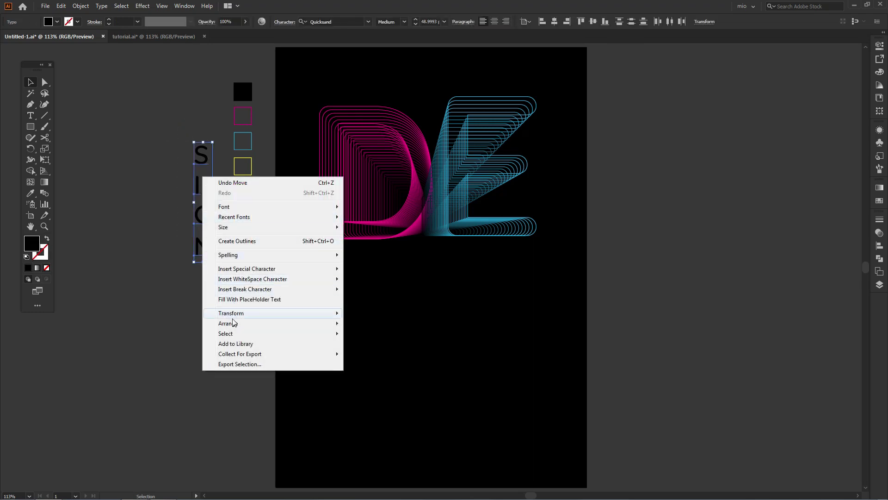
click(181, 323)
click(152, 254)
mouse_move(201, 153)
mouse_down()
mouse_move(355, 322)
mouse_move(427, 246)
mouse_up()
drag(367, 334, 395, 292)
key(i)
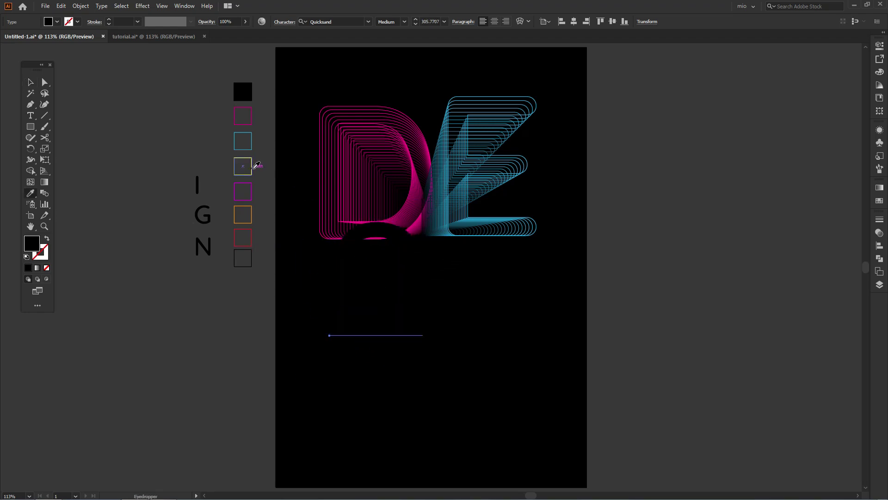
click(254, 167)
key(v)
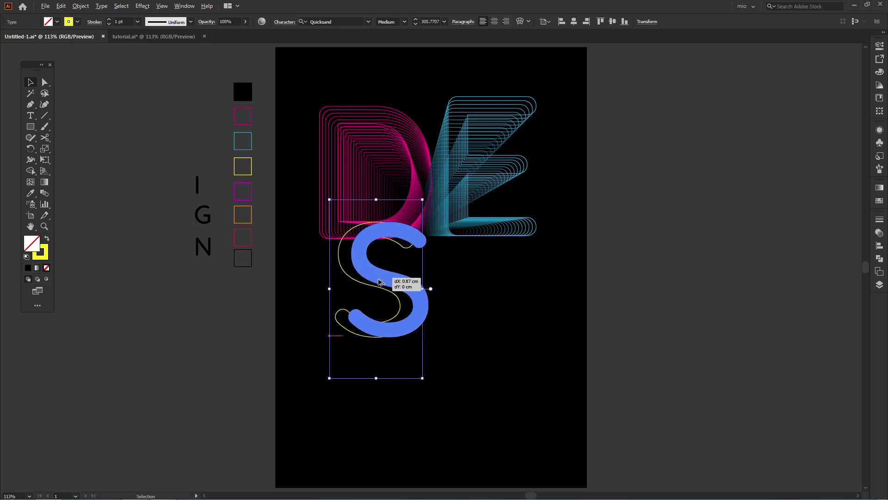
Step: Add a small black-stroked copy beside the big S and select both S letters
drag(362, 281, 382, 281)
drag(443, 200, 378, 322)
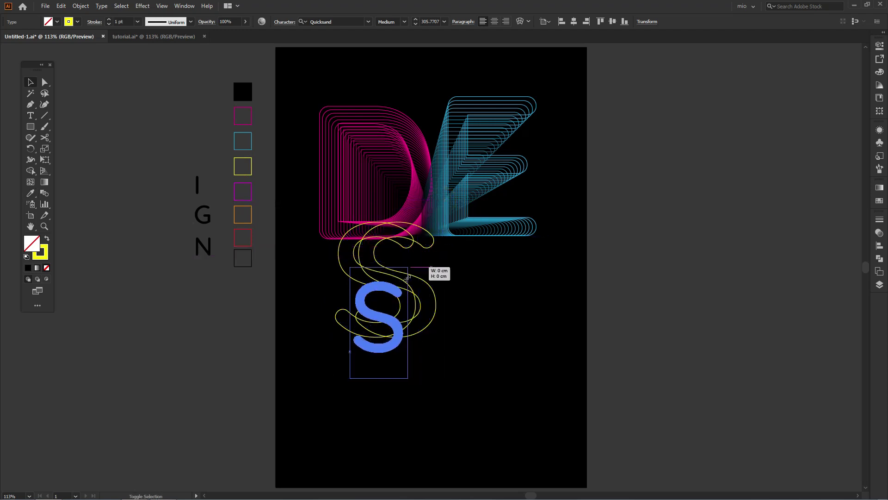
drag(372, 356, 423, 324)
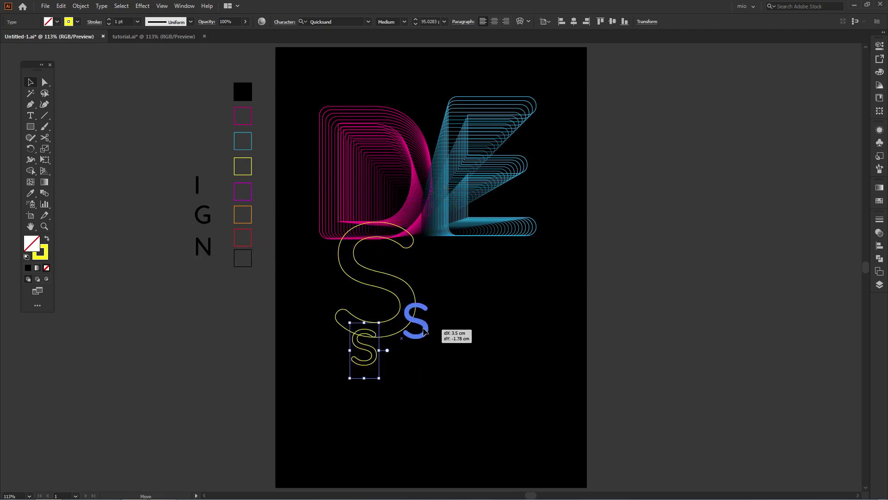
key(i)
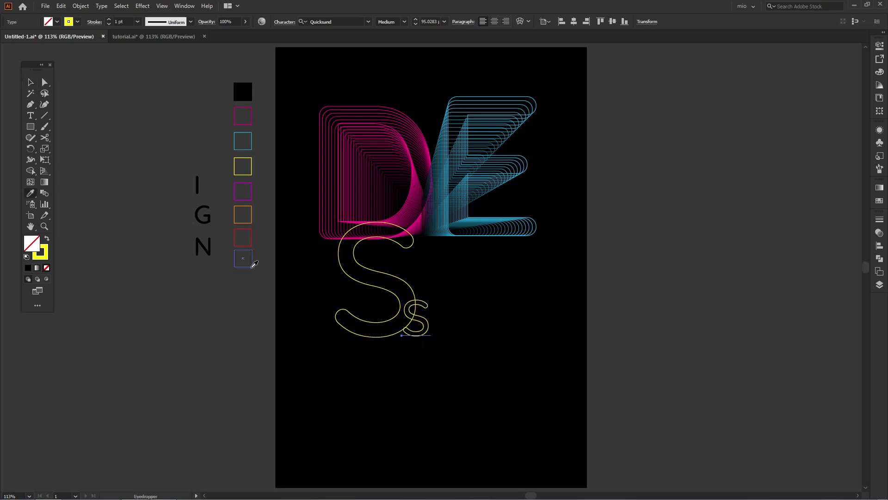
click(250, 261)
key(v)
mouse_move(311, 288)
mouse_down()
mouse_move(303, 326)
mouse_move(430, 352)
mouse_up()
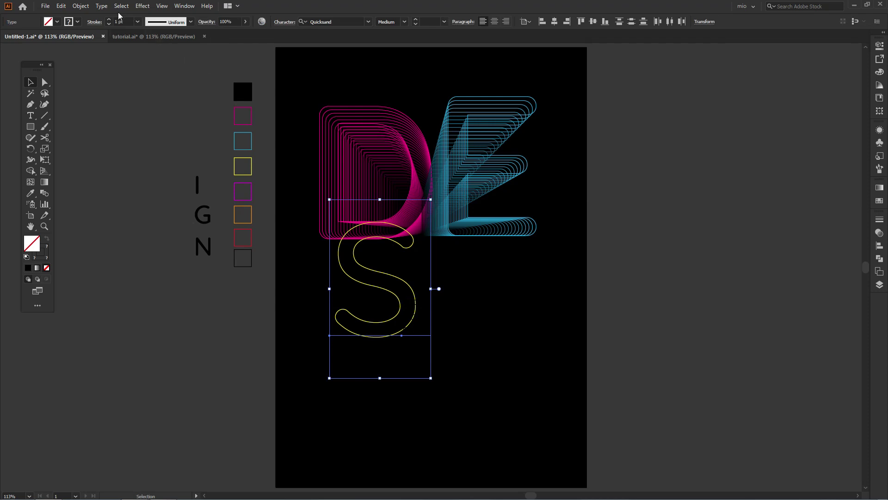
Step: Blend the two S letters and reverse the blend's front-to-back order
click(86, 6)
mouse_move(92, 259)
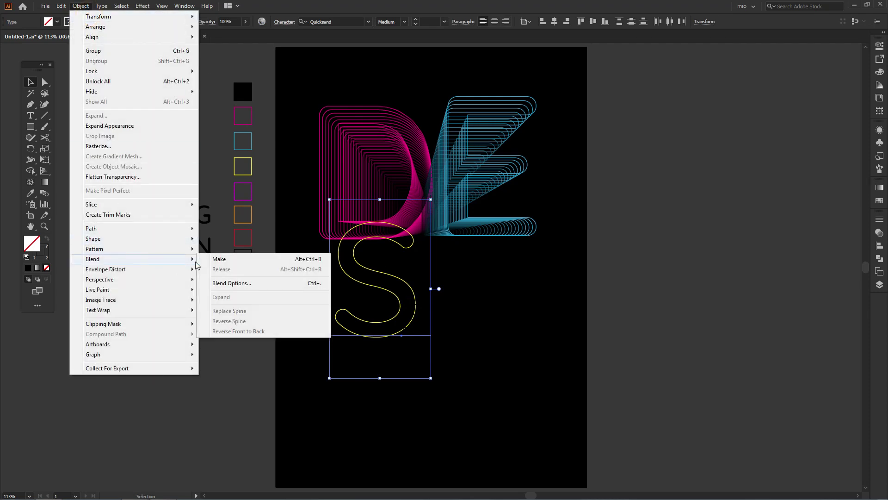
click(248, 260)
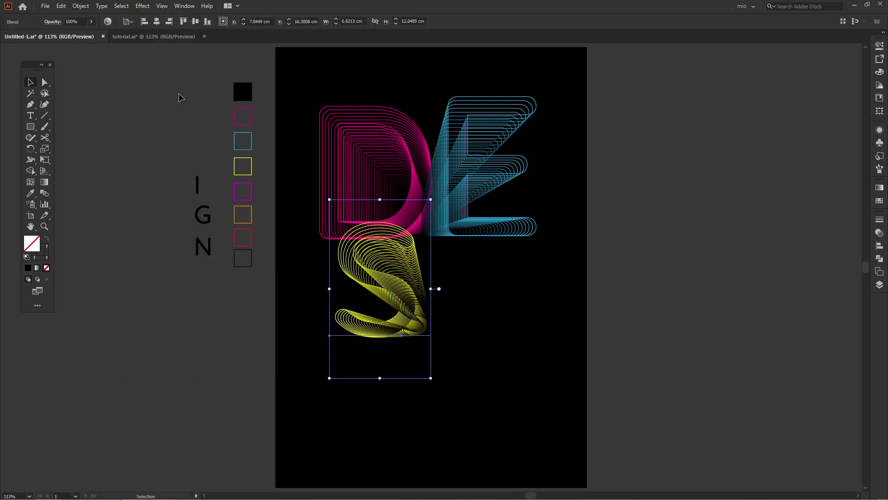
click(80, 6)
mouse_move(92, 259)
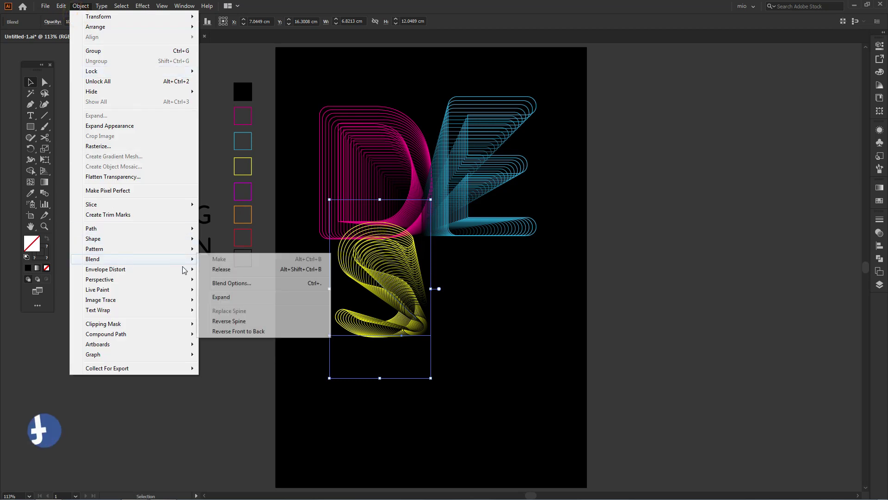
click(250, 331)
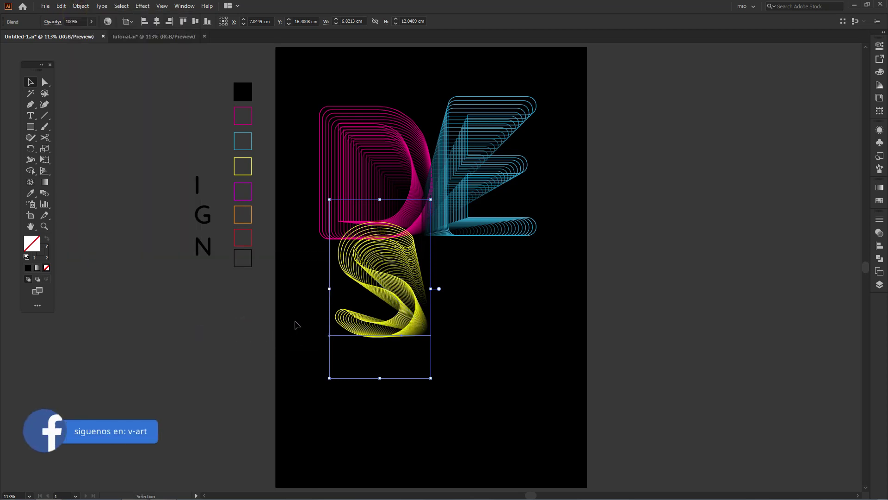
double_click(47, 192)
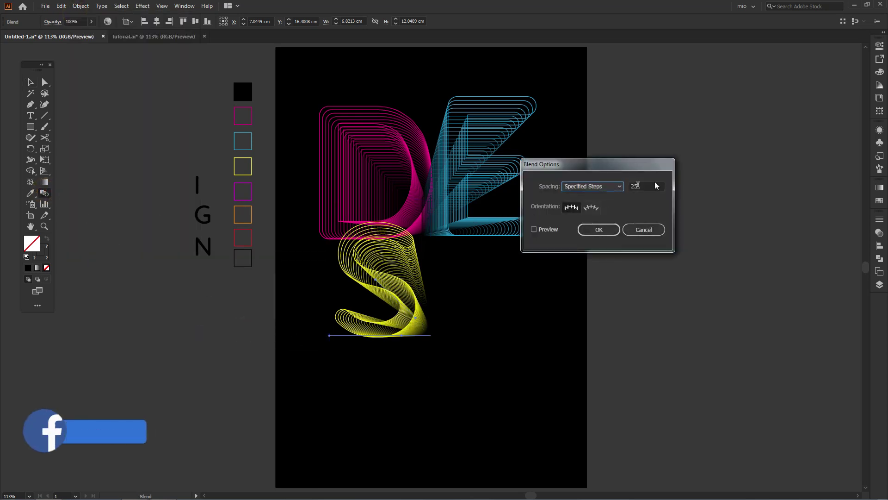
click(639, 228)
Step: Drag the S spine's bottom endpoint up with Direct Selection to reshape its lower curve
key(v)
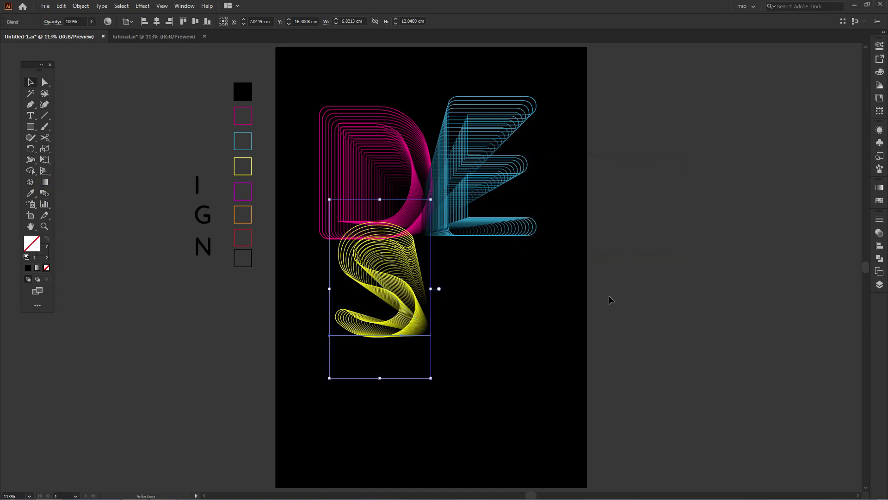
click(609, 296)
key(a)
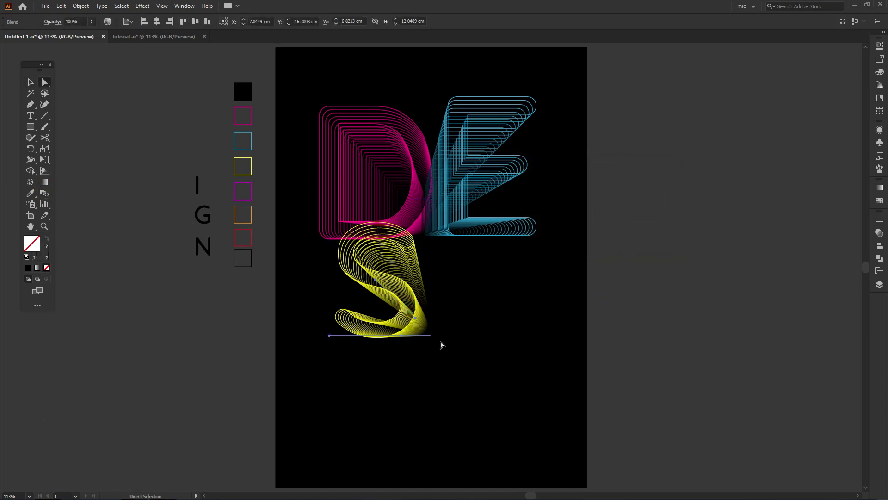
click(435, 336)
drag(426, 334, 430, 311)
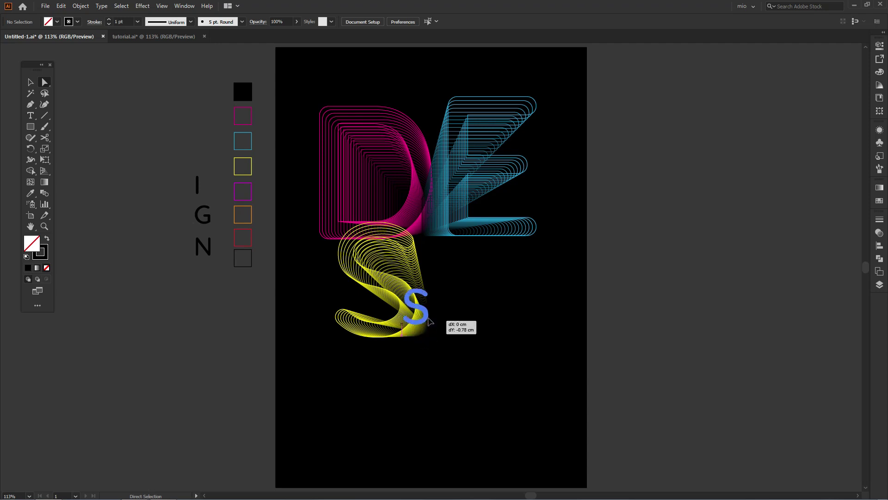
Step: Enlarge the yellow S blend slightly from its top-left corner
key(v)
click(568, 312)
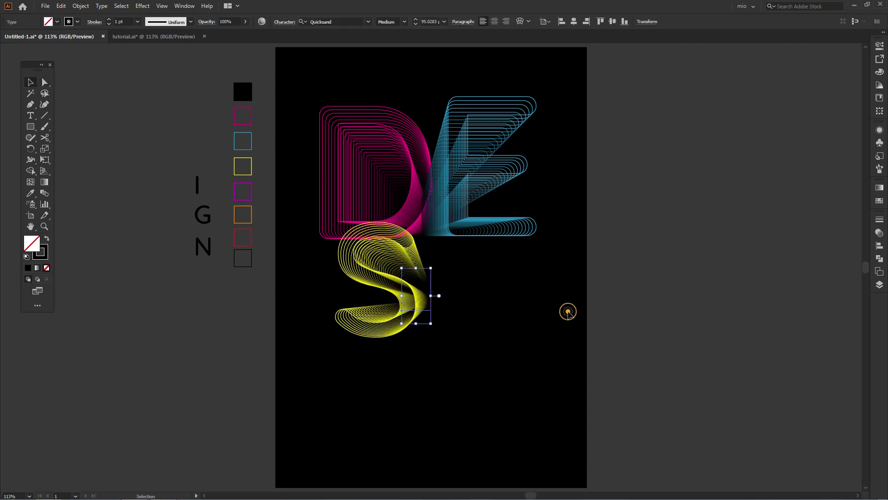
click(400, 309)
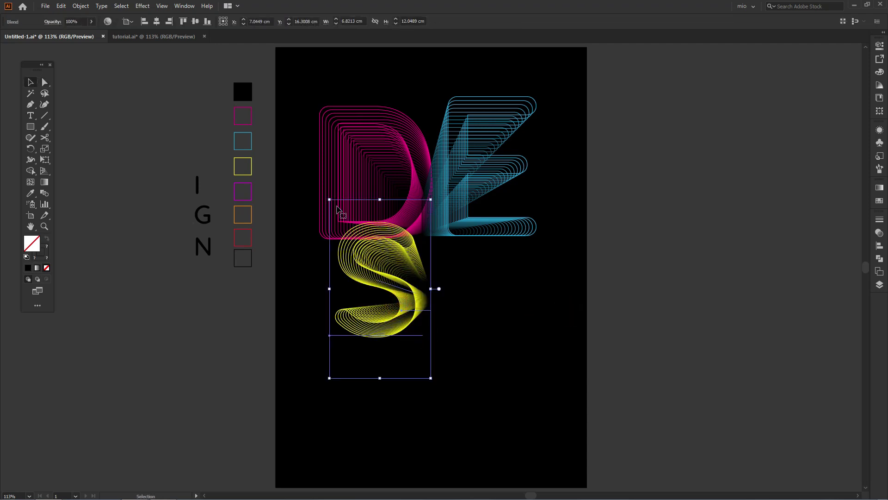
drag(330, 201, 319, 188)
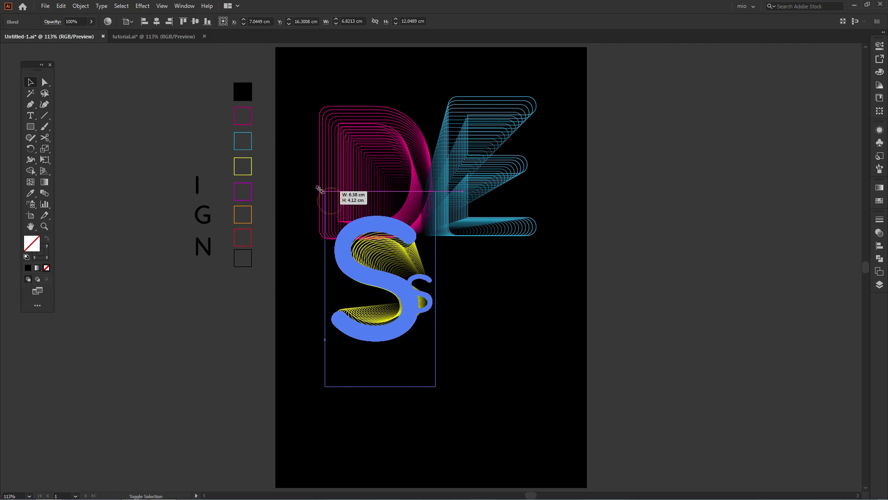
click(550, 328)
Step: Place the I right of the S, scale it into a tall bar, and outline it in magenta
mouse_move(199, 184)
mouse_down()
mouse_move(466, 302)
mouse_move(495, 188)
mouse_up()
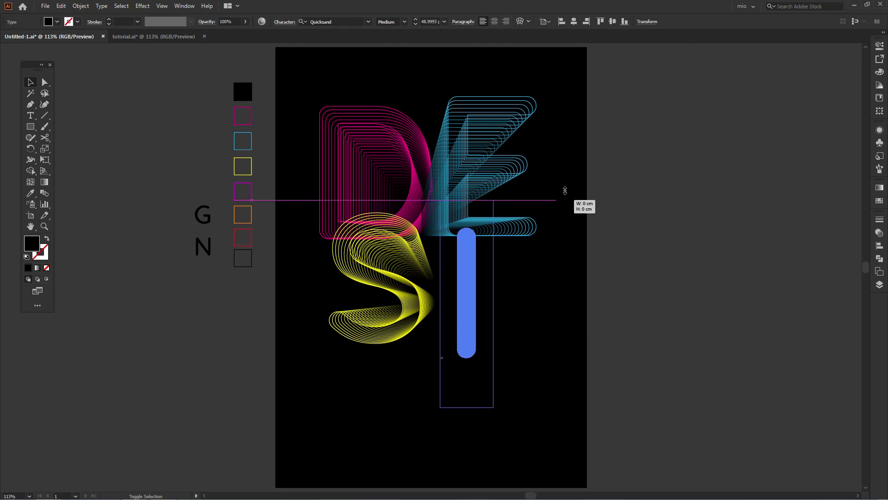
drag(460, 314, 483, 291)
key(i)
click(368, 238)
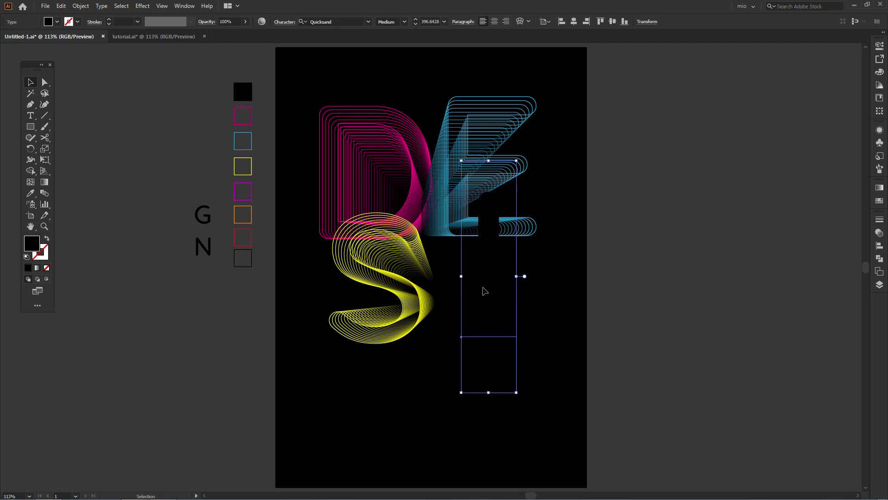
click(252, 195)
key(v)
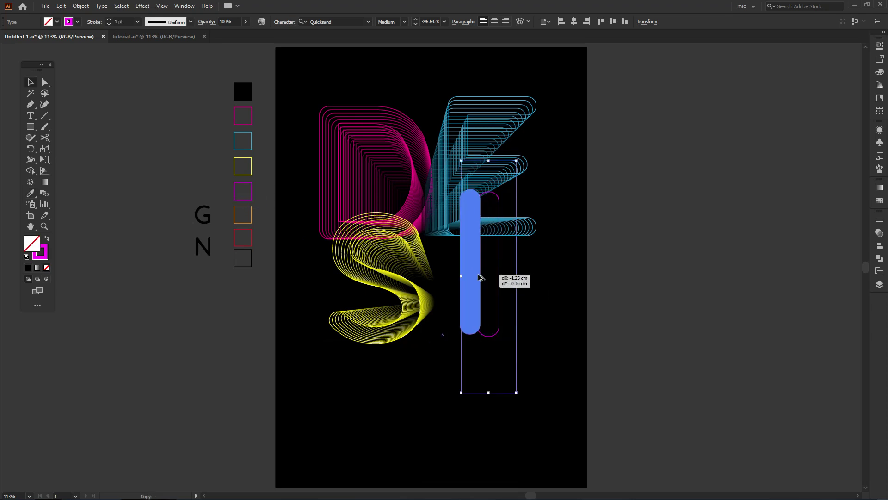
Step: Add a small dark-grey outlined copy at the bar's lower left and select both bars
drag(500, 277, 473, 275)
mouse_move(488, 160)
mouse_down()
mouse_move(443, 359)
mouse_move(445, 308)
mouse_up()
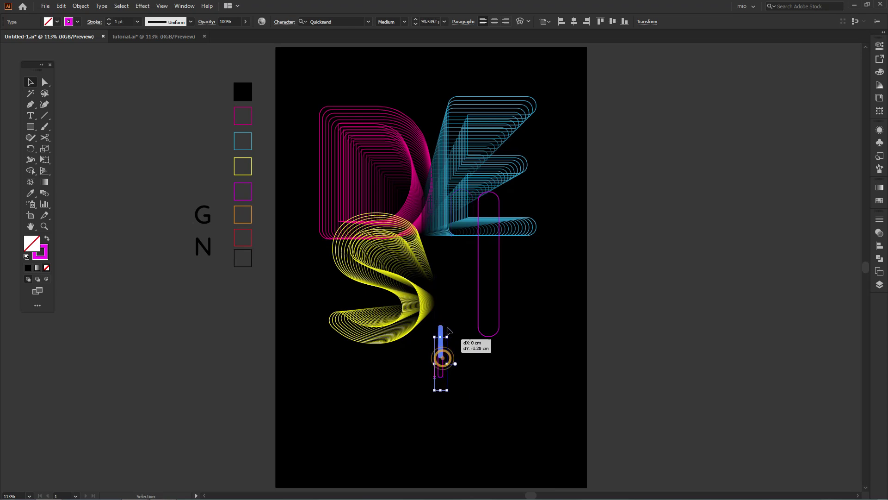
key(i)
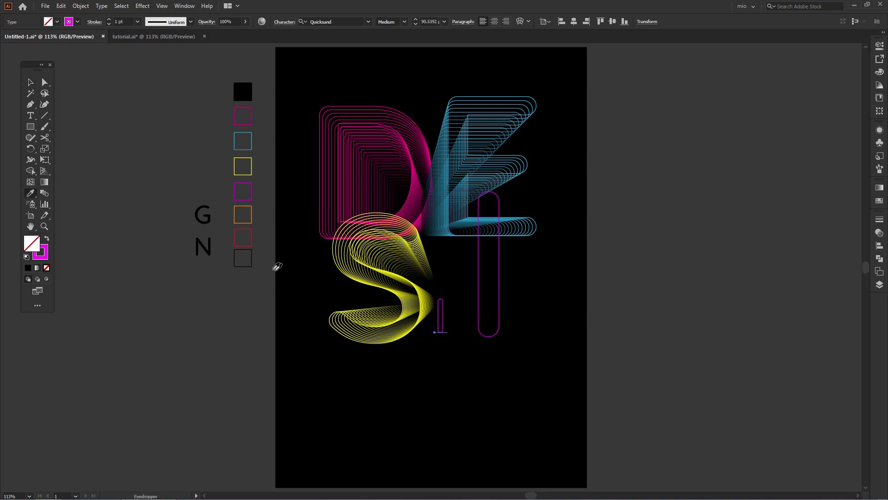
click(246, 260)
key(v)
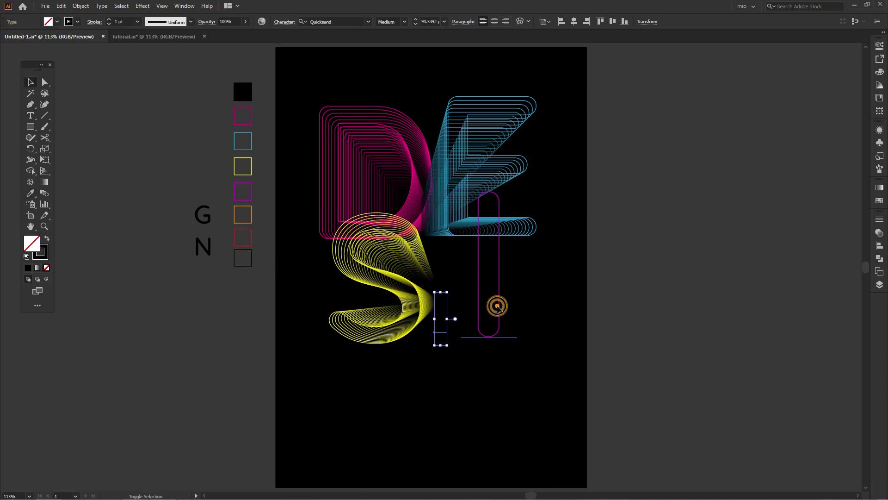
shift+click(498, 307)
click(81, 6)
mouse_move(93, 259)
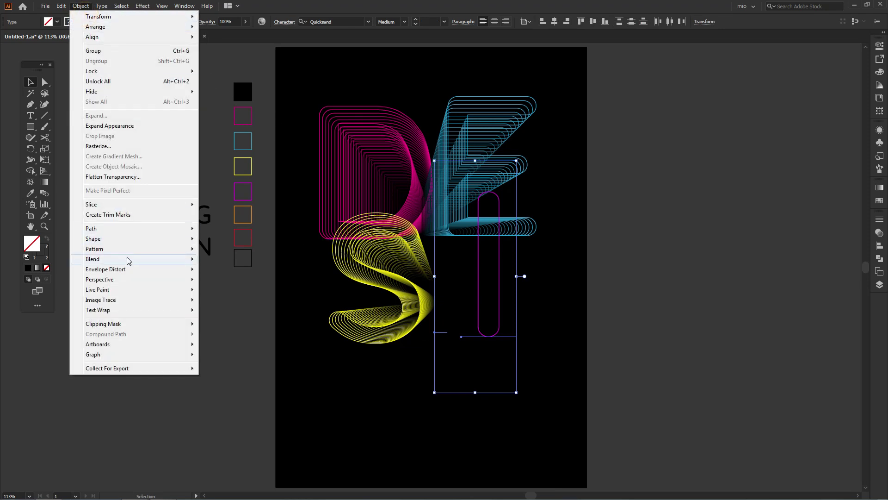
Step: Blend the bars into a magenta I, shift and enlarge it, reverse its order, then bring in G
click(254, 260)
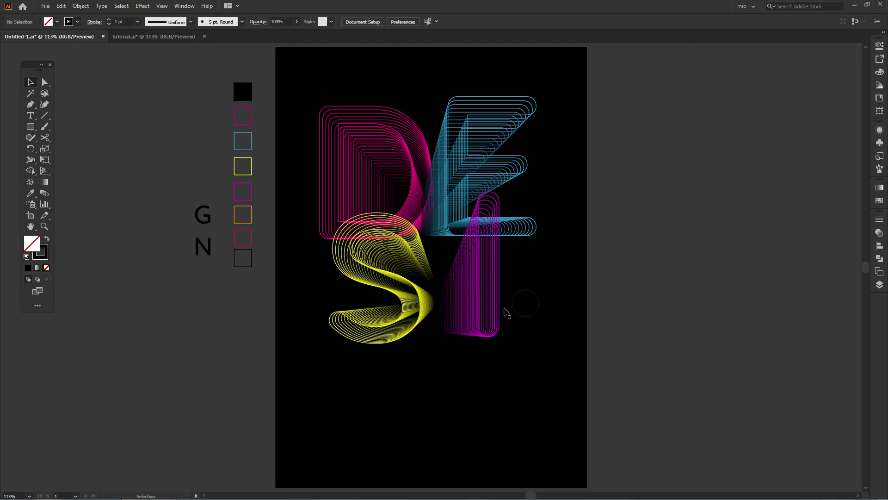
drag(498, 308, 488, 307)
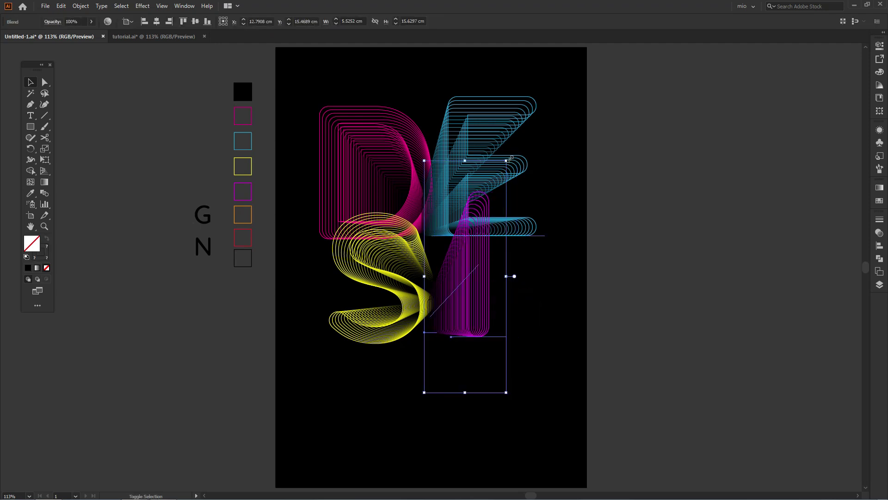
drag(507, 160, 511, 147)
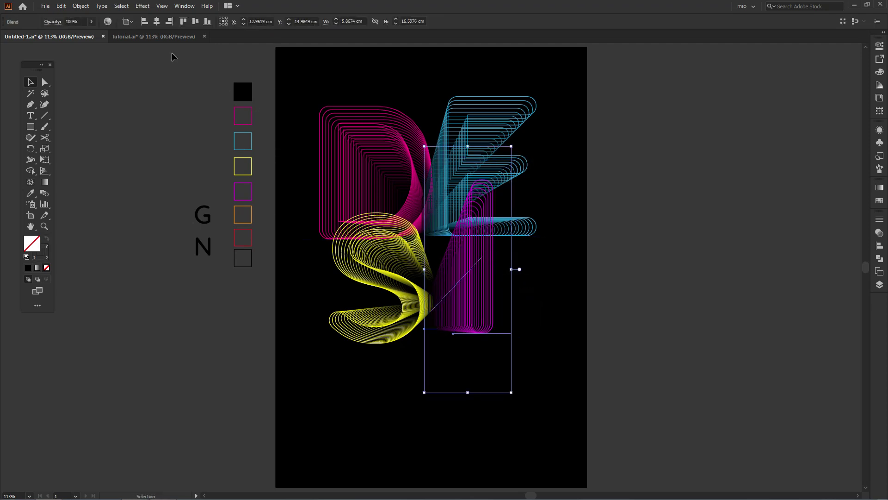
click(81, 6)
mouse_move(93, 260)
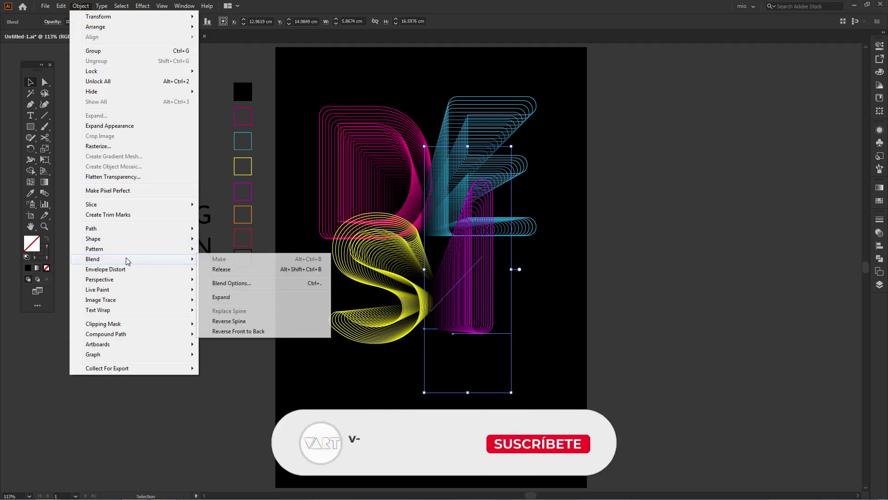
click(258, 331)
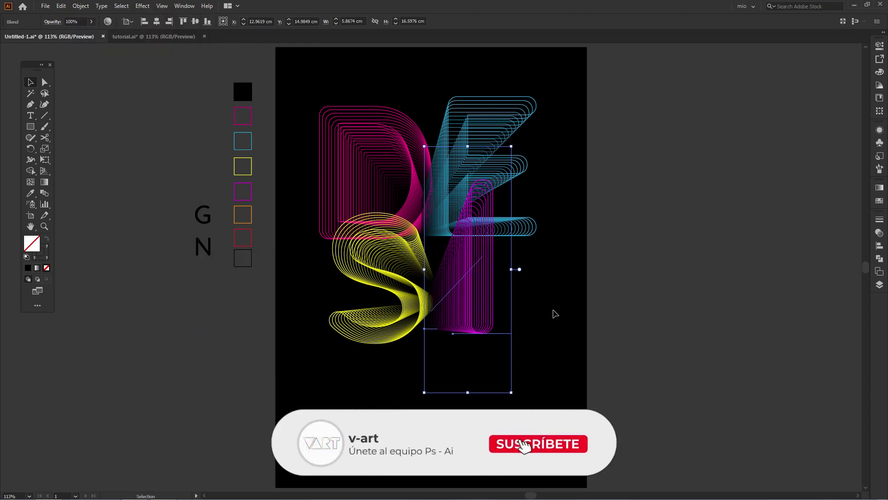
click(556, 310)
drag(213, 216, 389, 393)
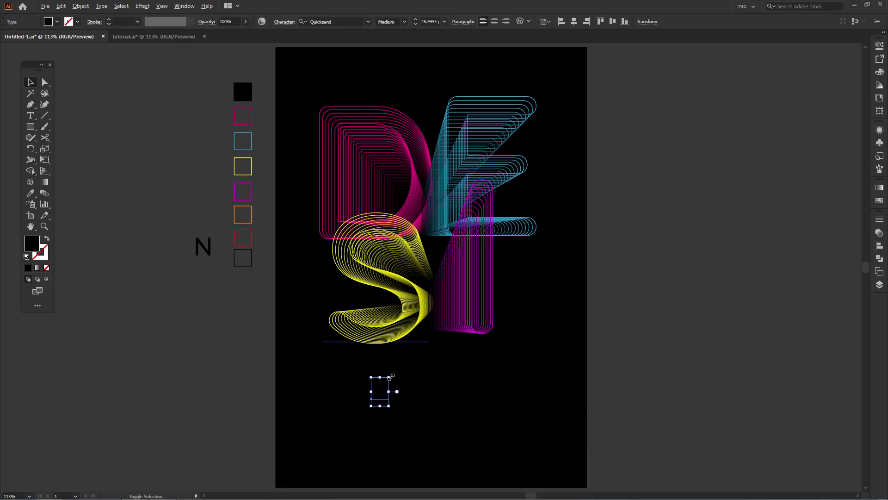
Step: Enlarge the G under the S and give it the red swatch outline
drag(389, 377, 437, 301)
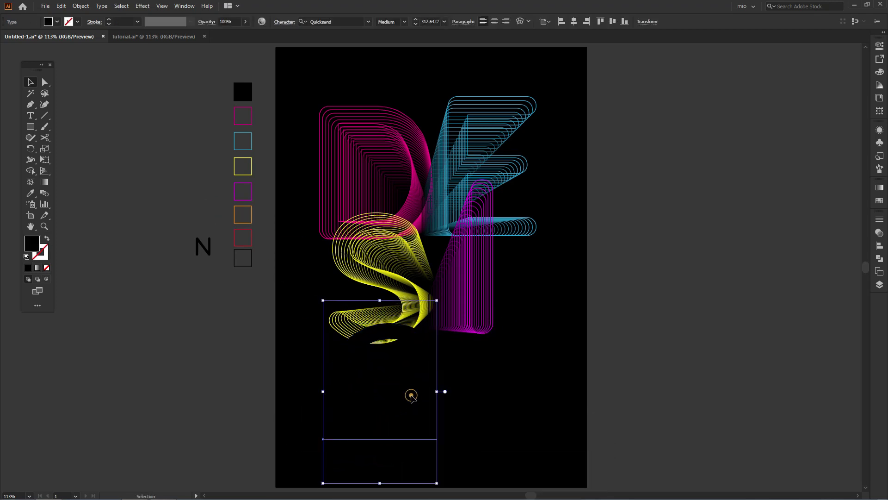
drag(412, 396, 395, 391)
key(i)
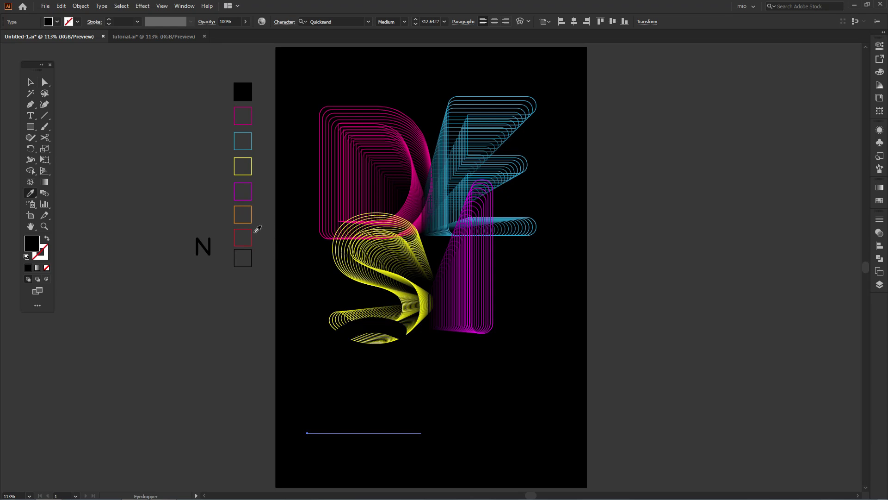
click(252, 234)
key(v)
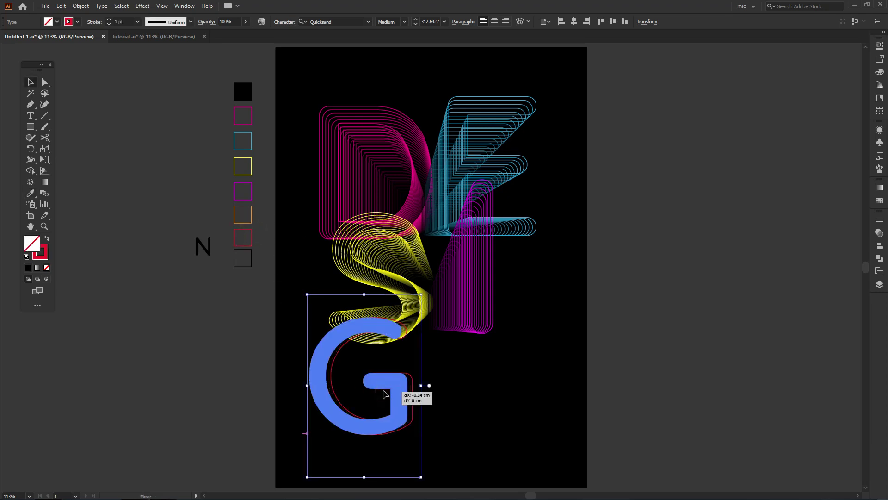
Step: Add a small copy of the G with the dark swatch's outline
drag(389, 396, 428, 396)
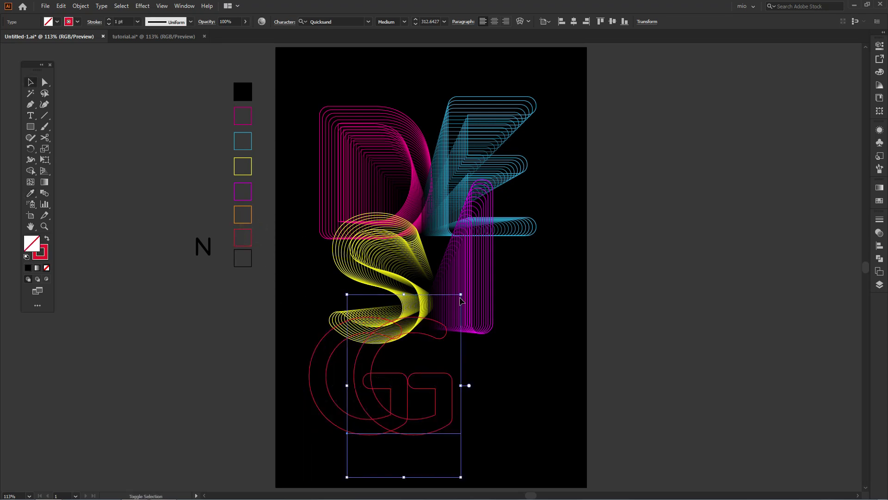
mouse_move(461, 295)
mouse_down()
mouse_move(420, 361)
mouse_move(428, 365)
mouse_up()
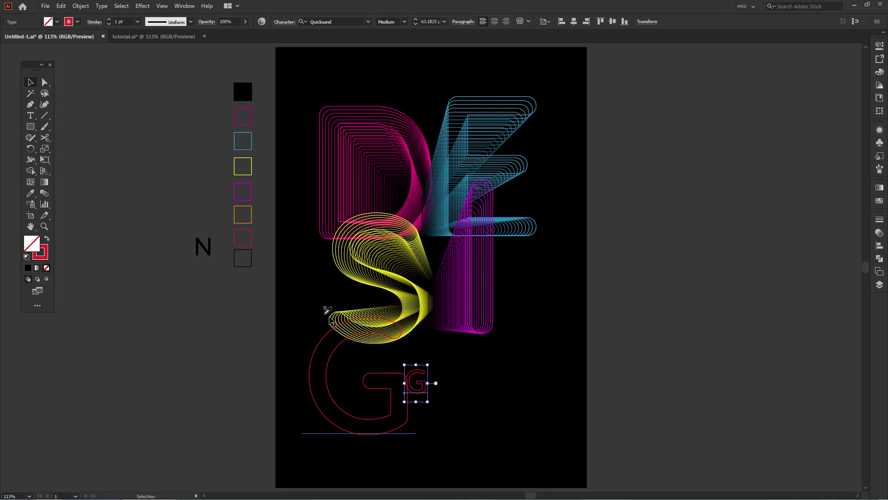
key(i)
click(253, 263)
Step: Select only the two red G outlines, dropping the I, S and other letters
key(v)
click(272, 376)
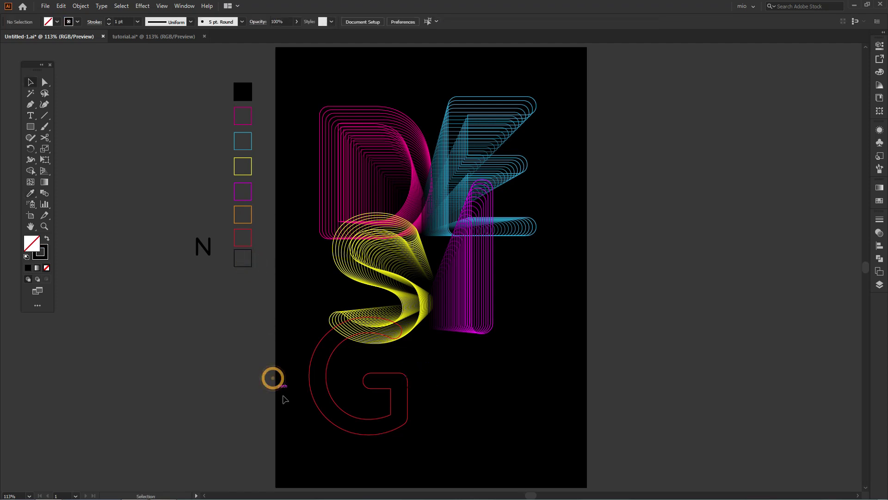
drag(288, 398, 457, 386)
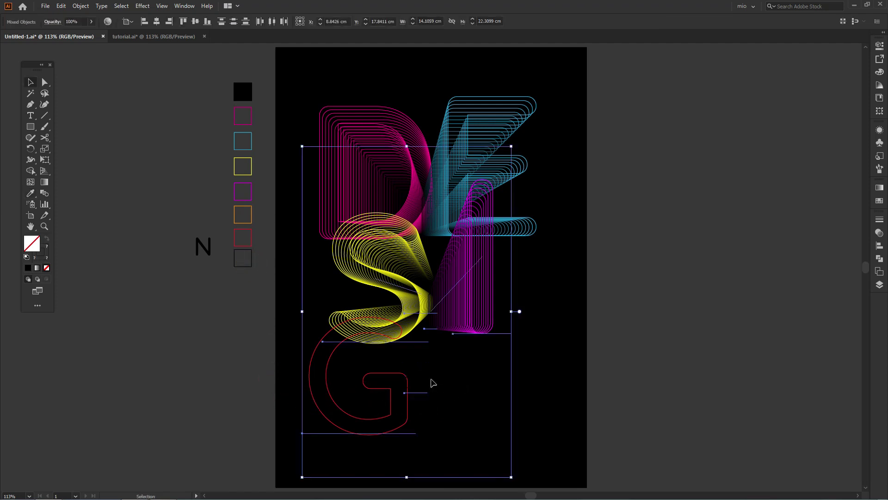
shift+click(466, 298)
shift+click(402, 289)
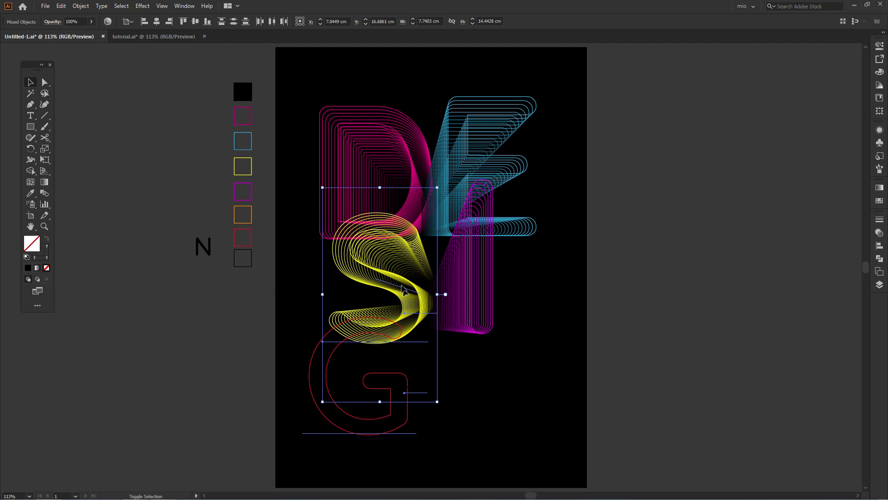
shift+click(372, 307)
shift+click(377, 436)
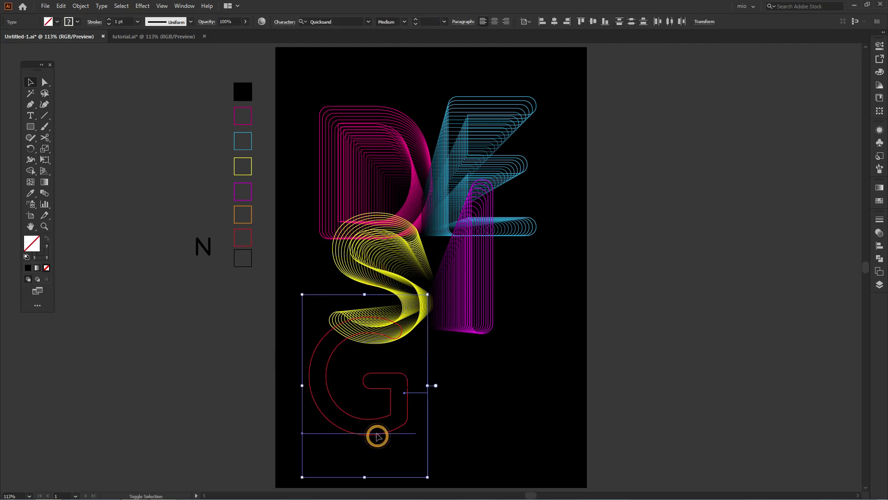
Step: Reverse the front-to-back order of the red G blend
click(80, 6)
mouse_move(92, 259)
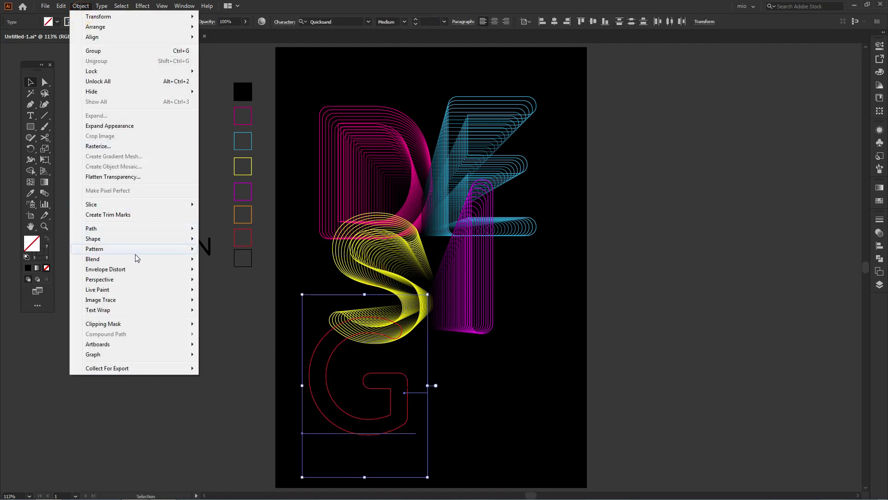
click(219, 260)
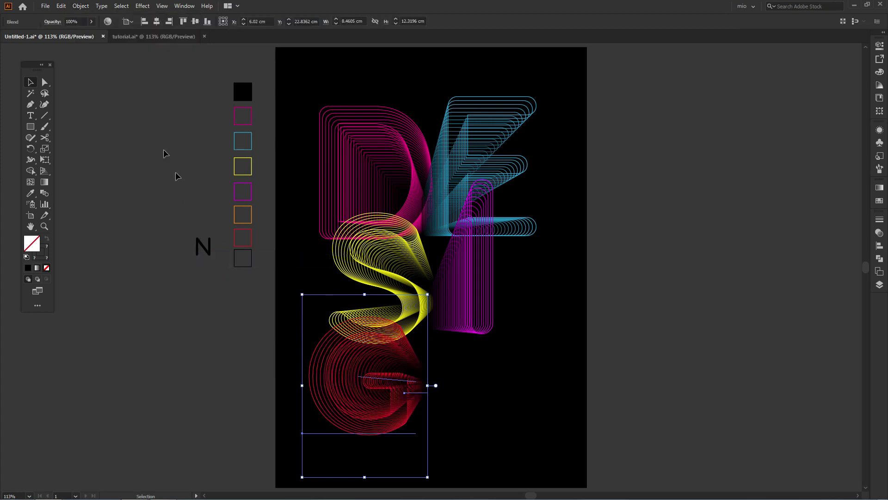
click(75, 6)
mouse_move(93, 260)
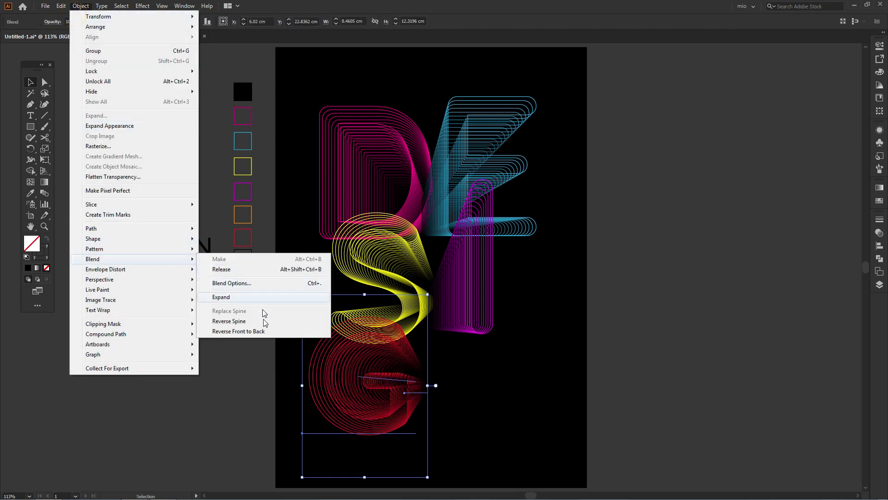
click(239, 331)
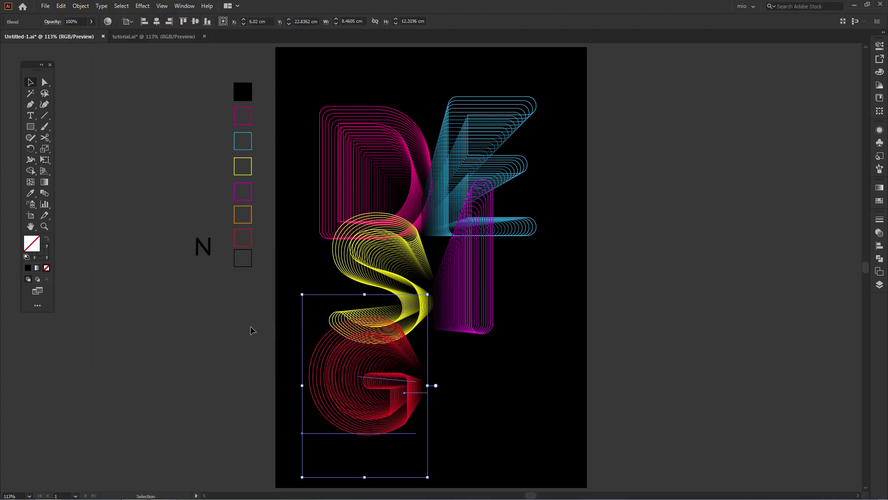
click(250, 328)
Step: With Direct Selection, drag the G's outer path slightly right to reshape the blend
key(a)
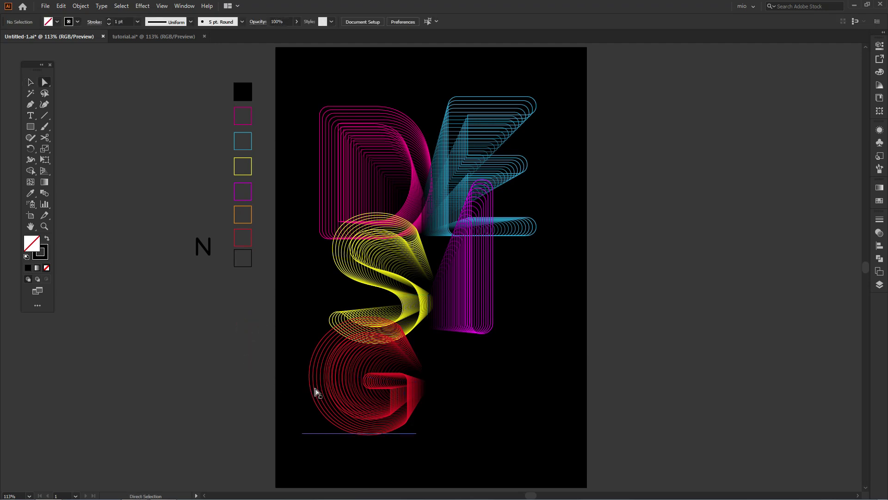
click(314, 385)
drag(316, 387, 325, 389)
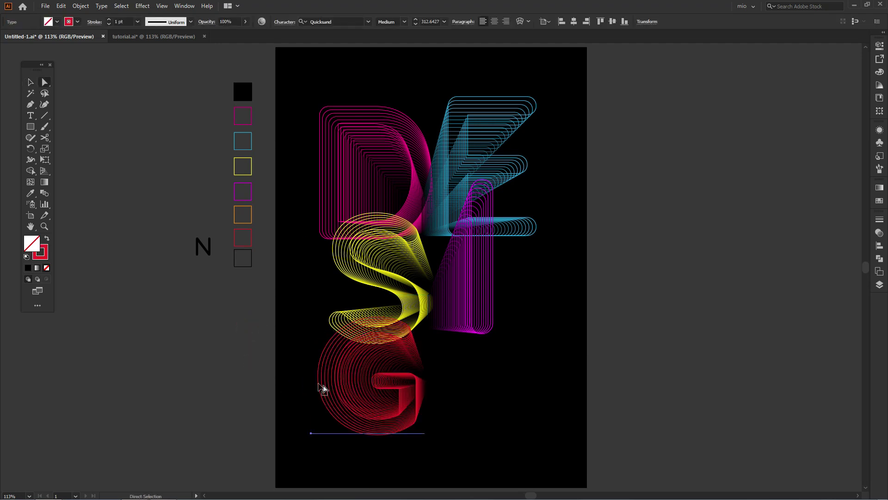
key(v)
click(238, 370)
Step: Scale the red G blend from its corner handle, then deselect
click(342, 396)
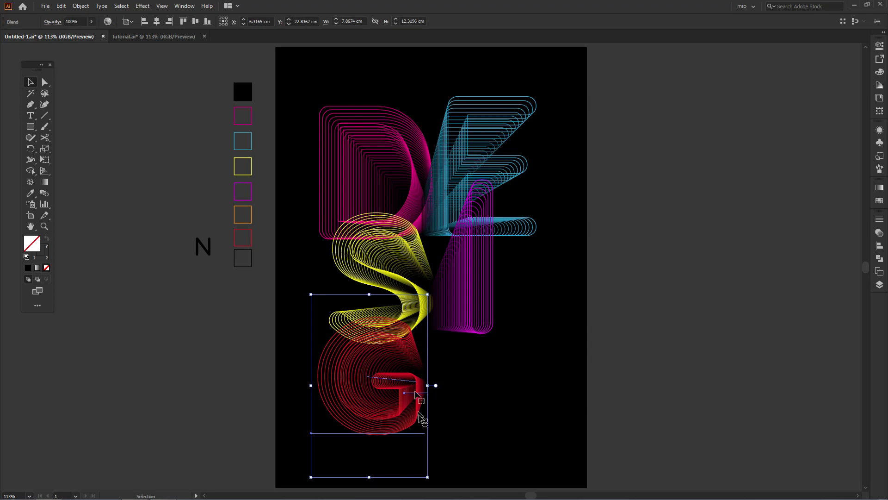
scroll(418, 414, down, 2)
drag(418, 429, 426, 439)
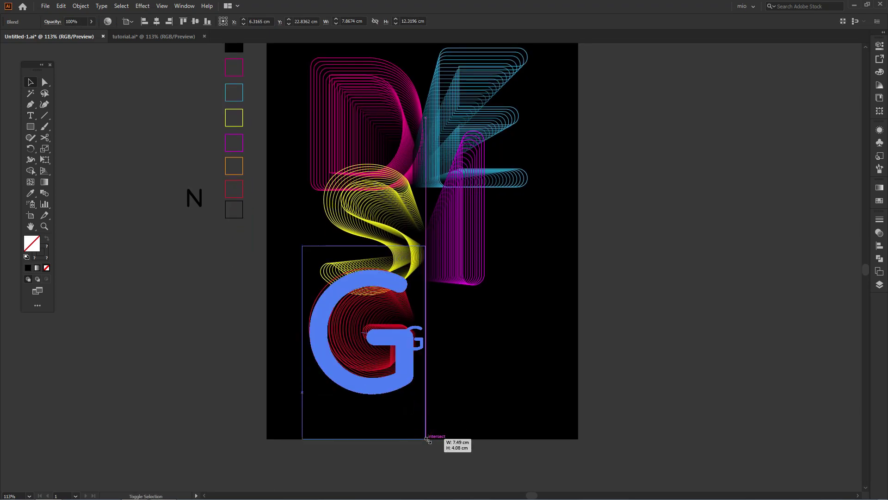
drag(407, 367, 404, 361)
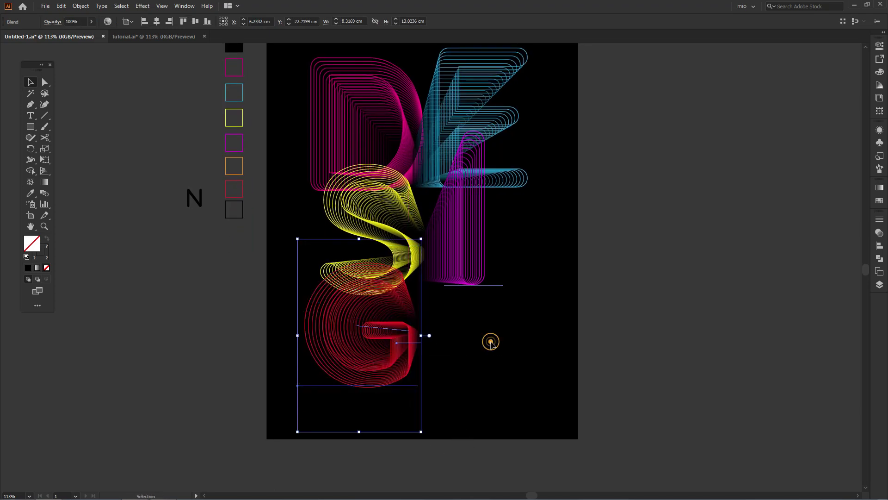
click(490, 342)
scroll(491, 344, up, 2)
click(604, 351)
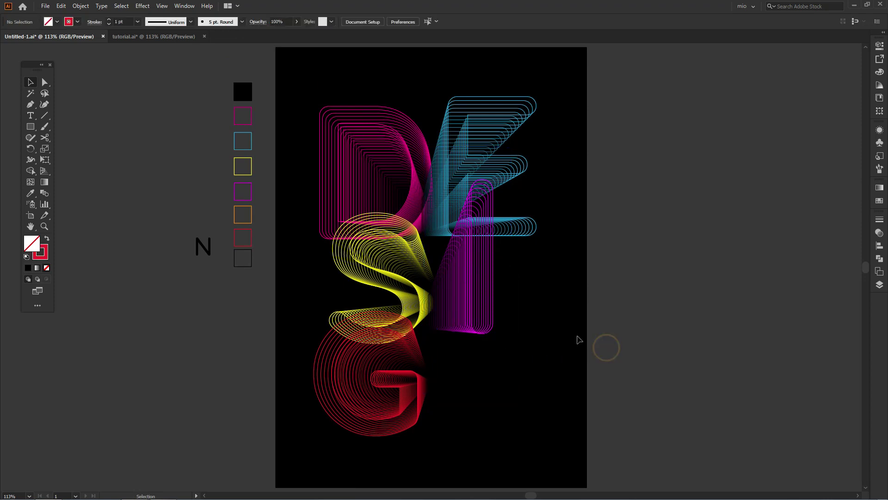
Step: Move the N onto the poster's lower right and eyedrop the orange, unfilled outline onto it
mouse_move(207, 255)
mouse_down()
mouse_move(498, 380)
mouse_move(586, 309)
mouse_up()
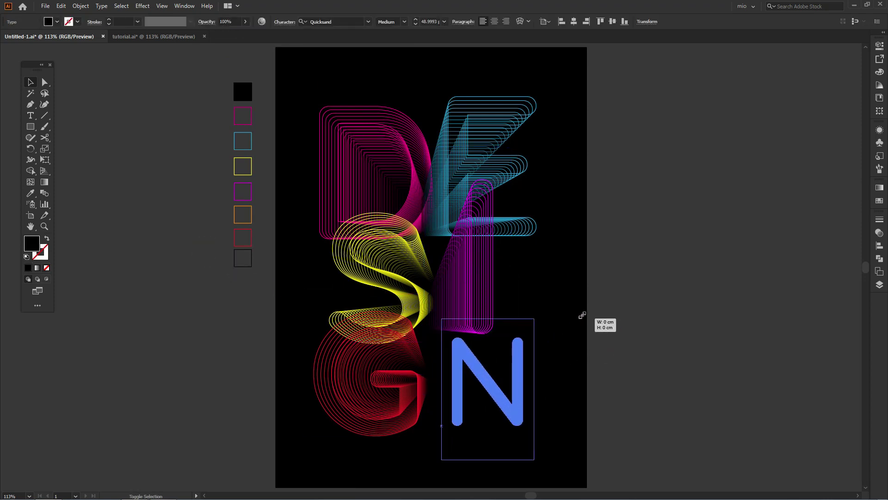
drag(519, 388, 533, 381)
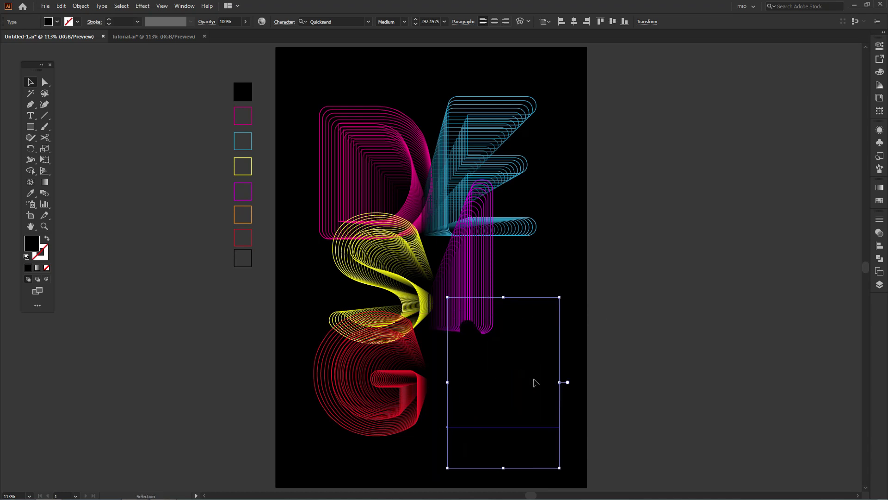
key(i)
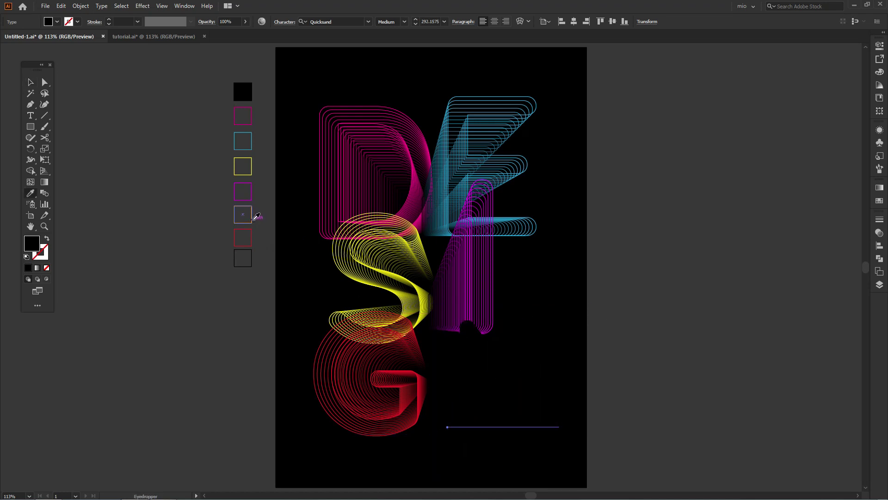
click(253, 219)
key(v)
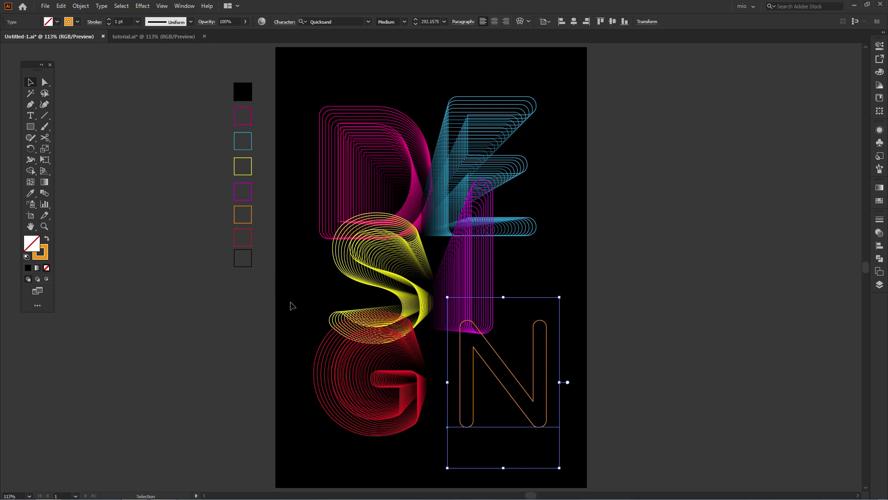
Step: Move the N off the artboard, add a small orange copy at its lower left, and select both
drag(513, 385, 658, 382)
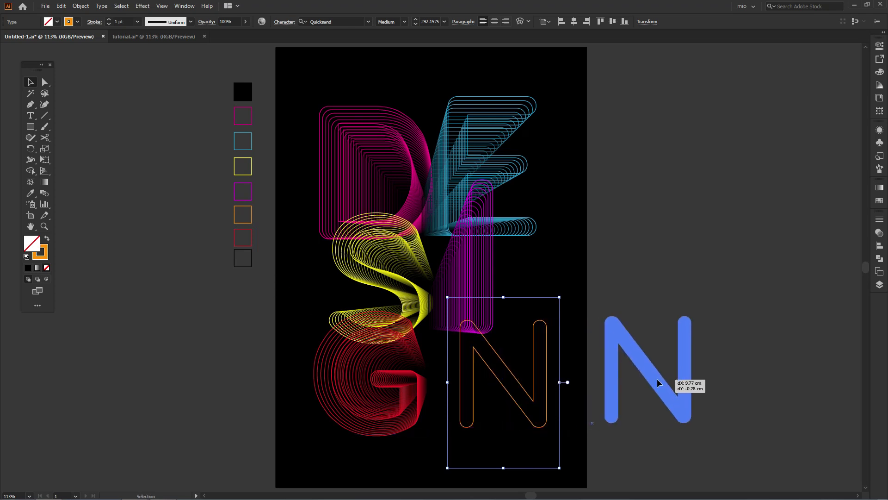
drag(679, 352, 606, 352)
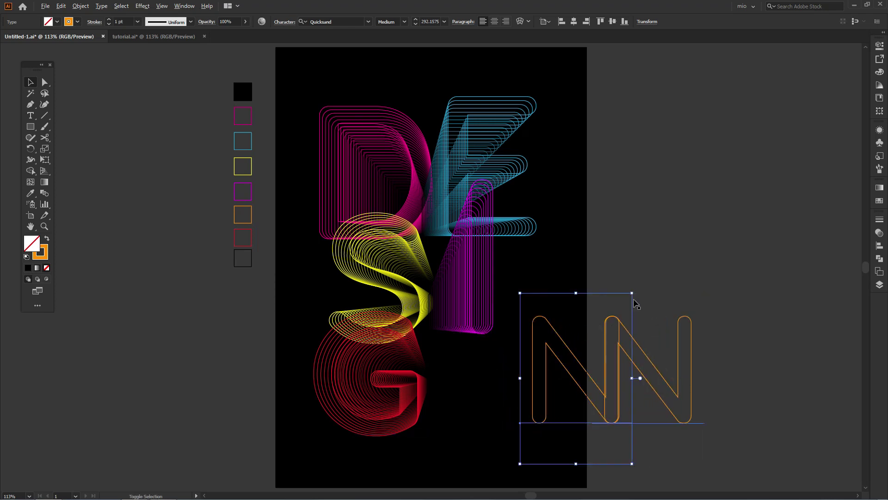
mouse_move(632, 294)
mouse_down()
mouse_move(574, 381)
mouse_move(586, 349)
mouse_up()
key(i)
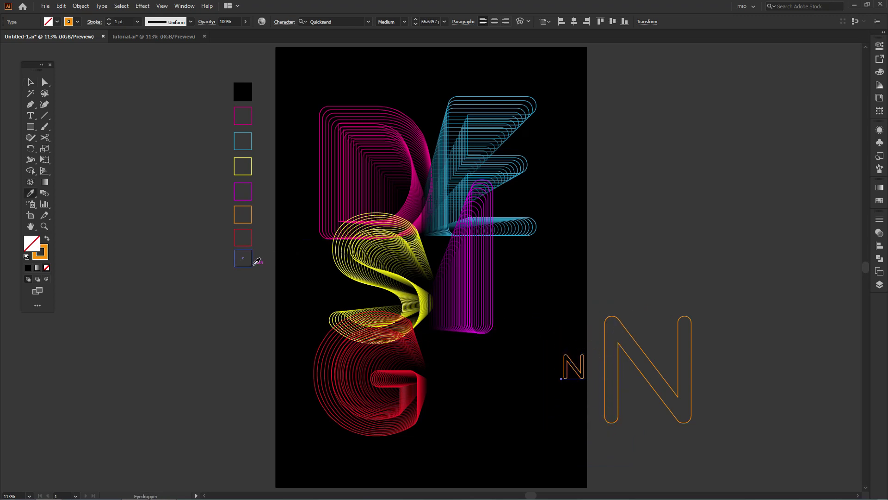
click(254, 264)
key(v)
drag(587, 348, 704, 293)
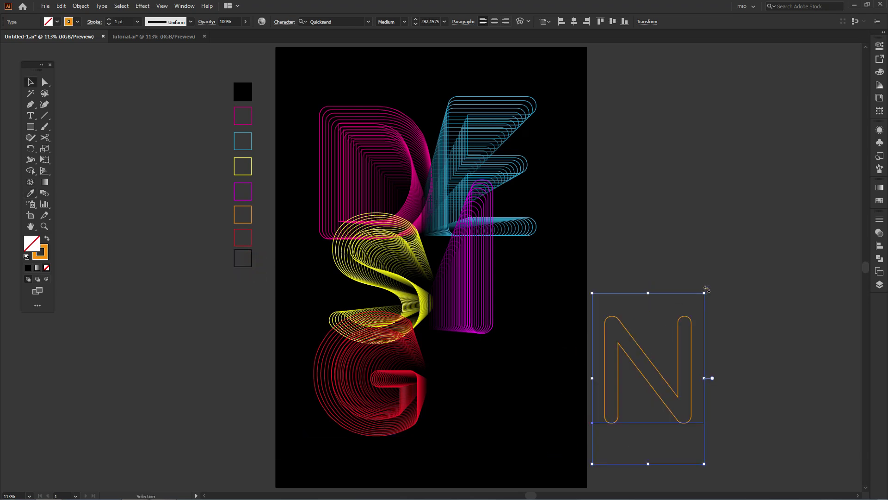
drag(748, 271, 570, 391)
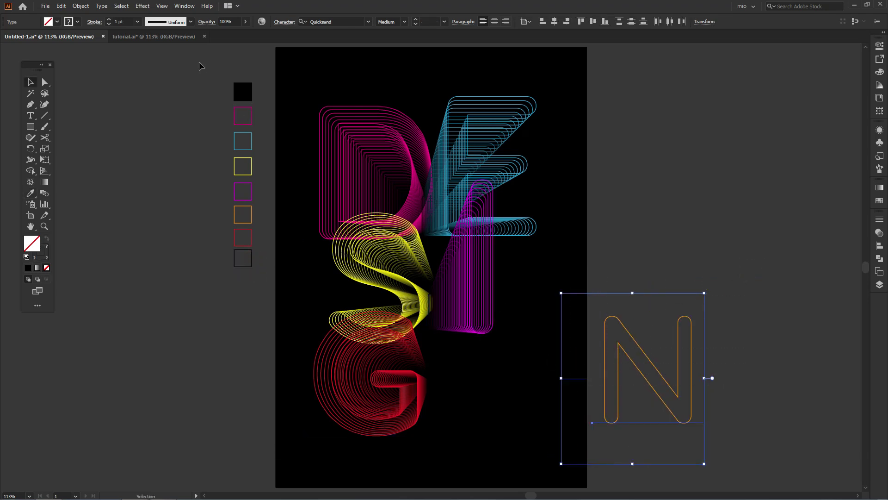
click(81, 6)
mouse_move(124, 259)
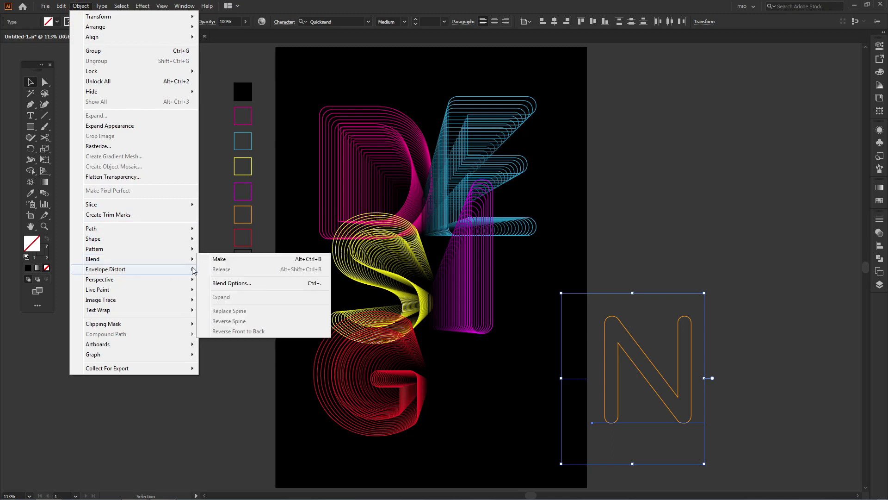
Step: Blend the two Ns, reverse the blend's stacking order, and move it beside the G
click(235, 263)
click(80, 6)
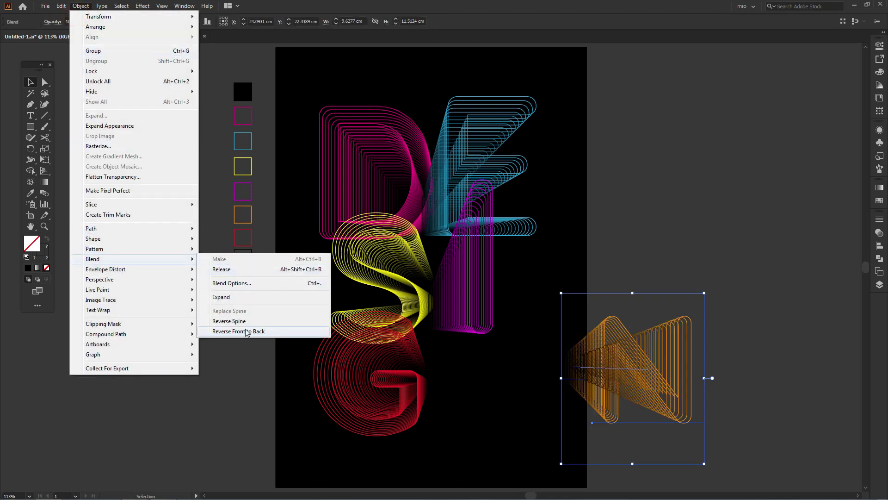
click(245, 330)
drag(654, 383, 497, 383)
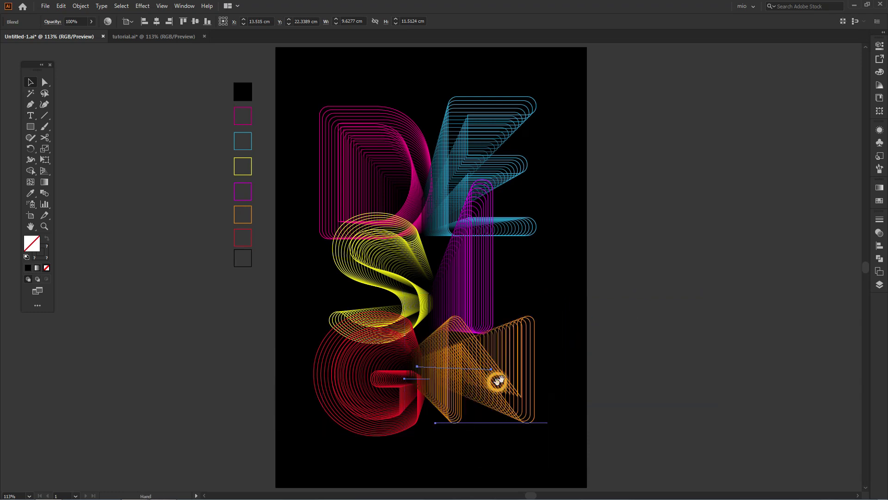
Step: Resize the N blend by its corner handle, then marquee-select all the letter blends
click(563, 346)
click(540, 345)
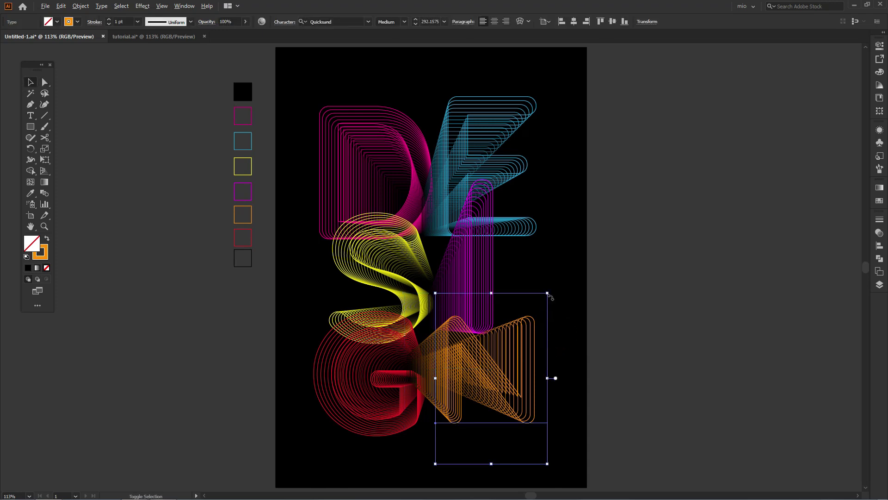
drag(548, 293, 565, 273)
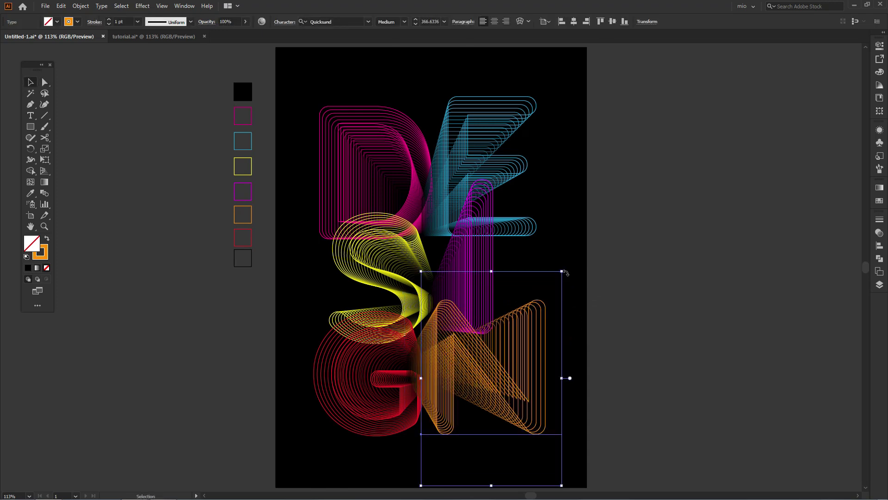
click(594, 321)
click(552, 307)
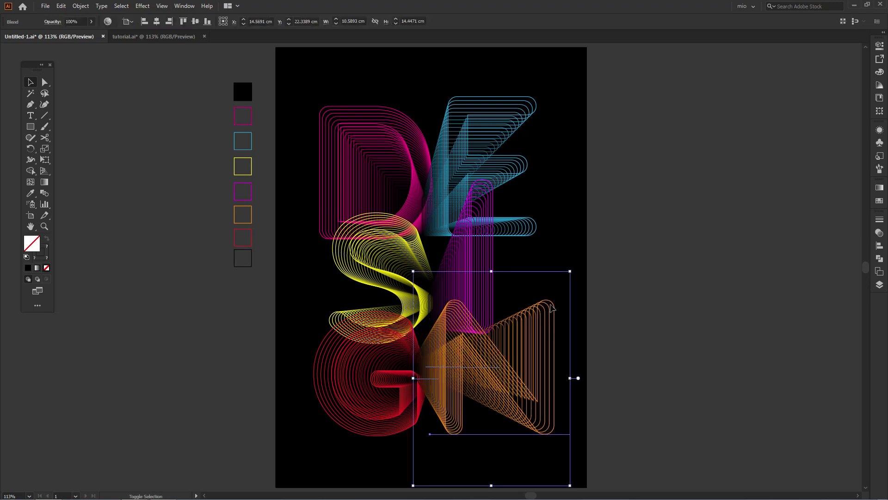
drag(569, 272, 566, 280)
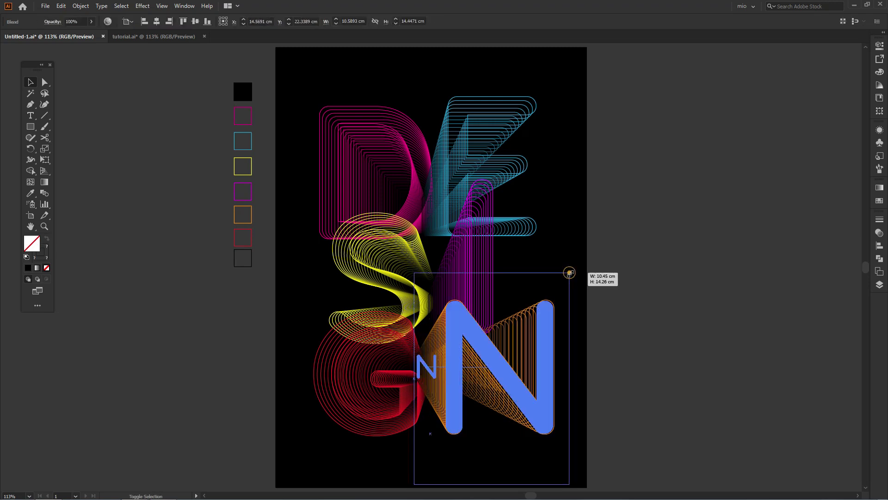
click(617, 365)
click(540, 377)
click(584, 356)
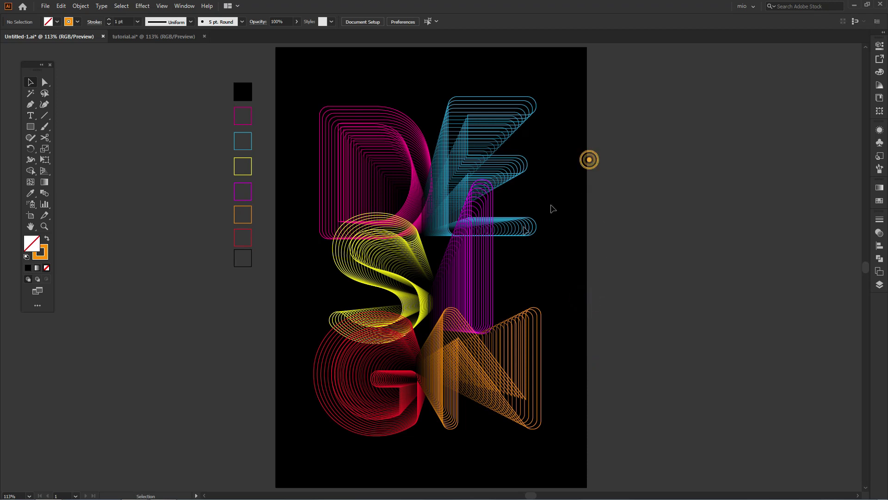
drag(590, 160, 345, 377)
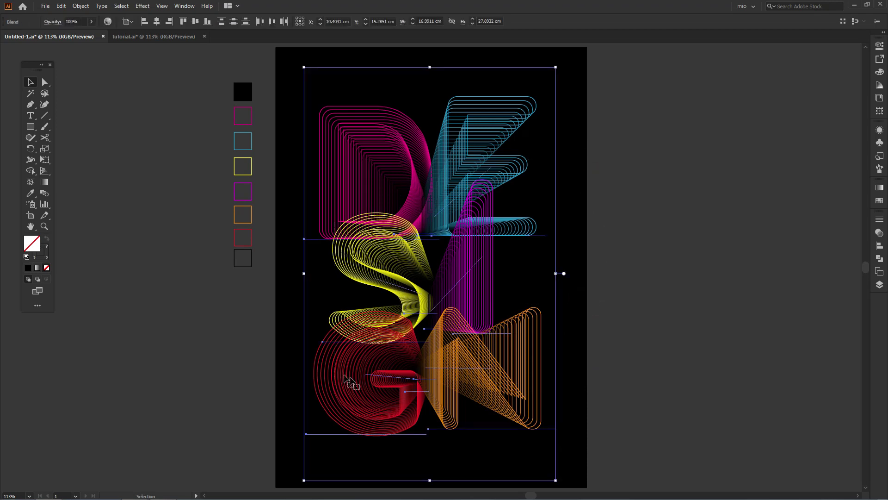
Step: Set the selected letter blends to the Screen blending mode in Transparency
click(876, 232)
click(801, 231)
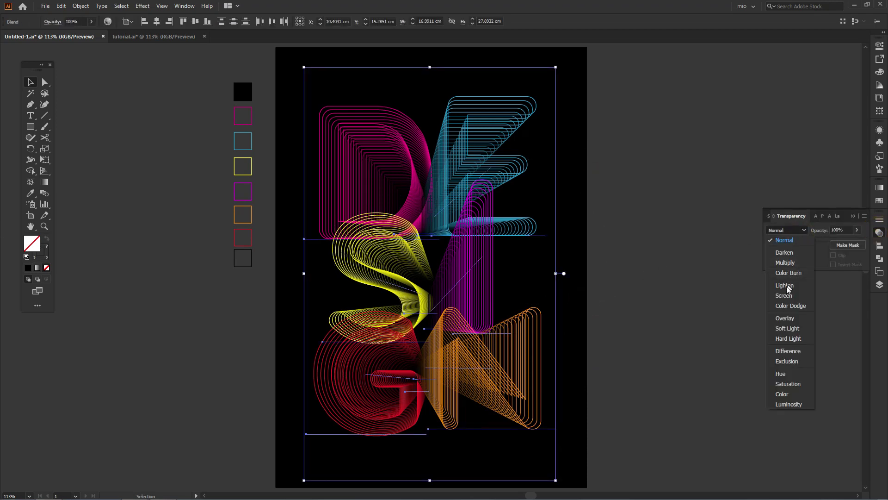
click(785, 295)
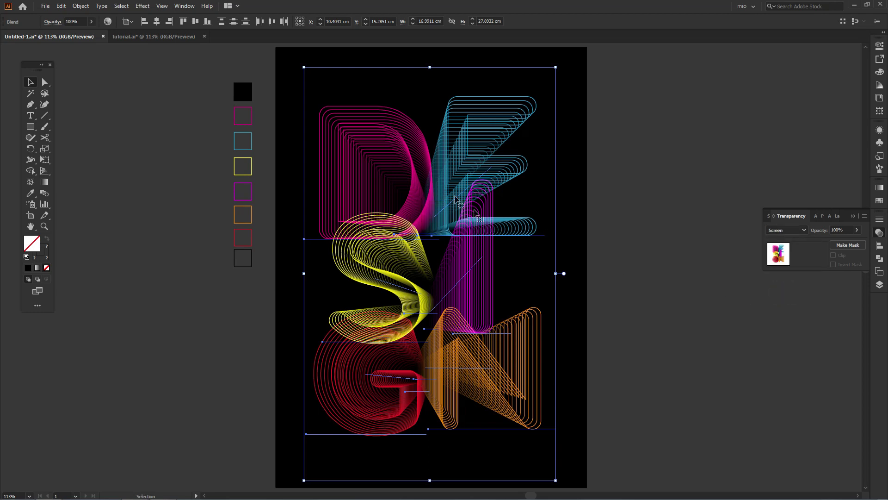
Step: Deselect and pan the canvas to reveal the DESIGN POSTER text left of the artboard
click(616, 248)
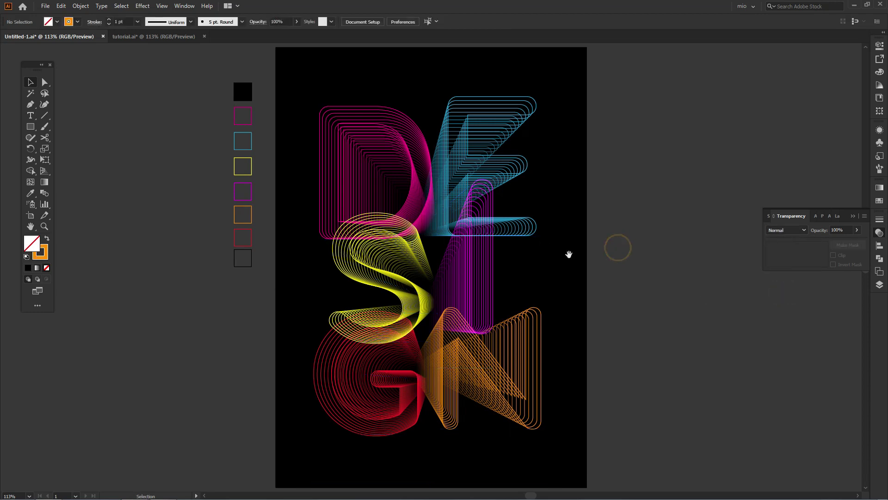
drag(170, 256, 407, 259)
mouse_move(107, 223)
mouse_down()
mouse_move(242, 222)
mouse_move(278, 158)
mouse_up()
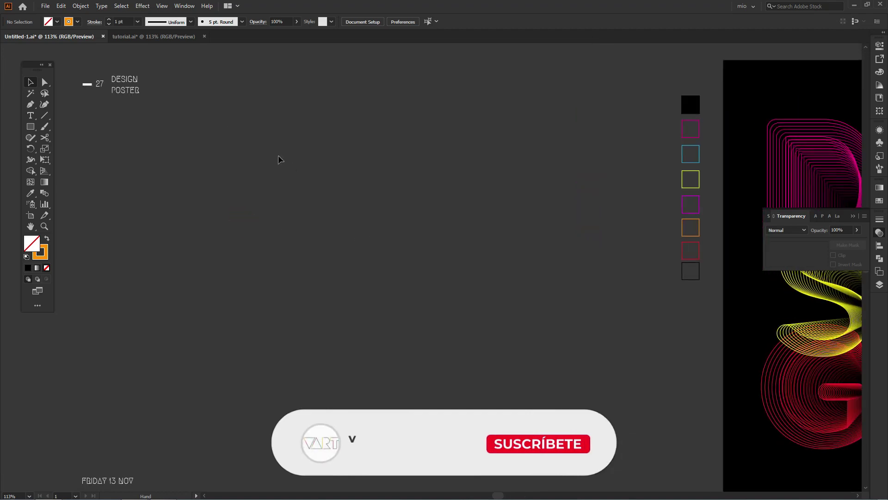
Step: Centre the DESIGN POSTER text group horizontally on the artboard and bring it to front
click(124, 85)
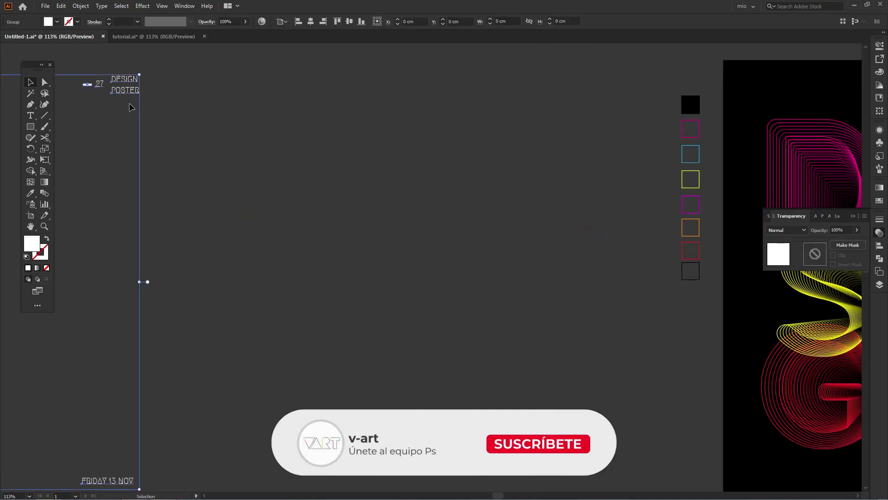
click(310, 21)
drag(502, 185, 266, 210)
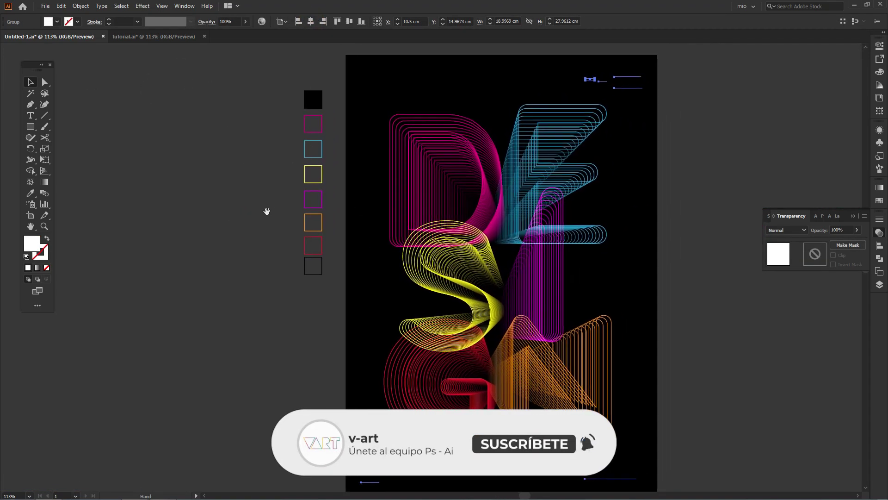
right_click(531, 175)
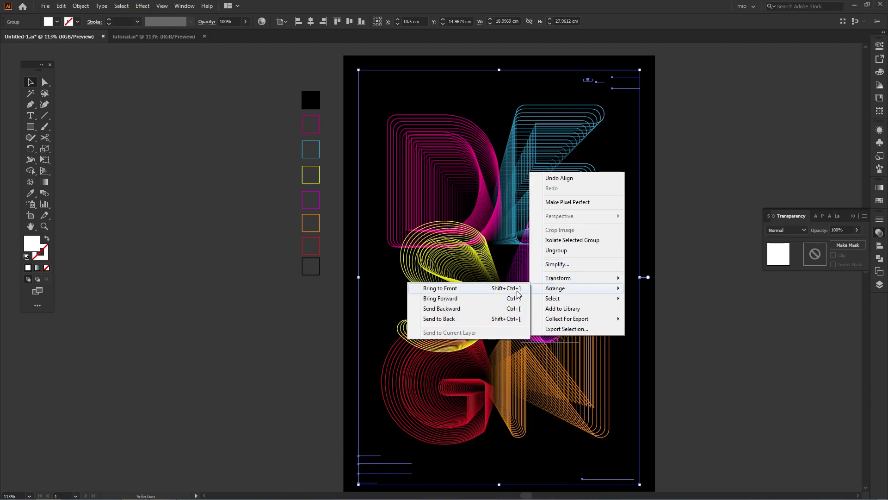
click(510, 289)
click(666, 267)
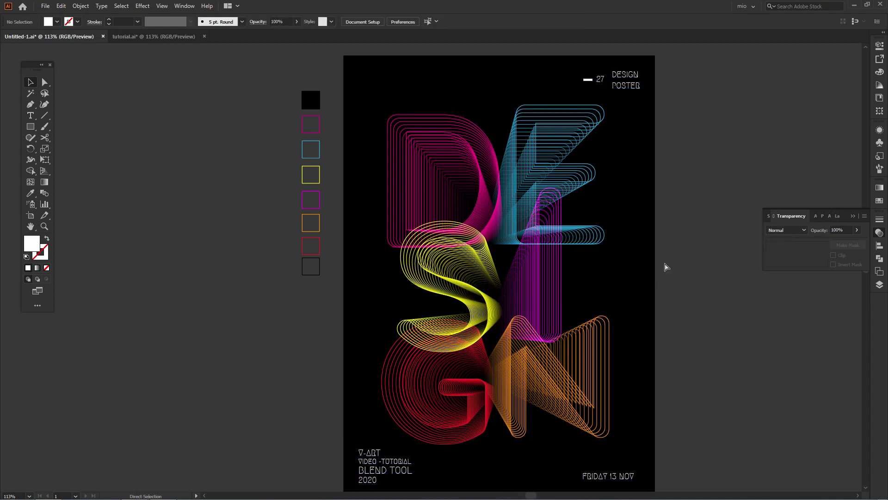
click(666, 263)
click(850, 216)
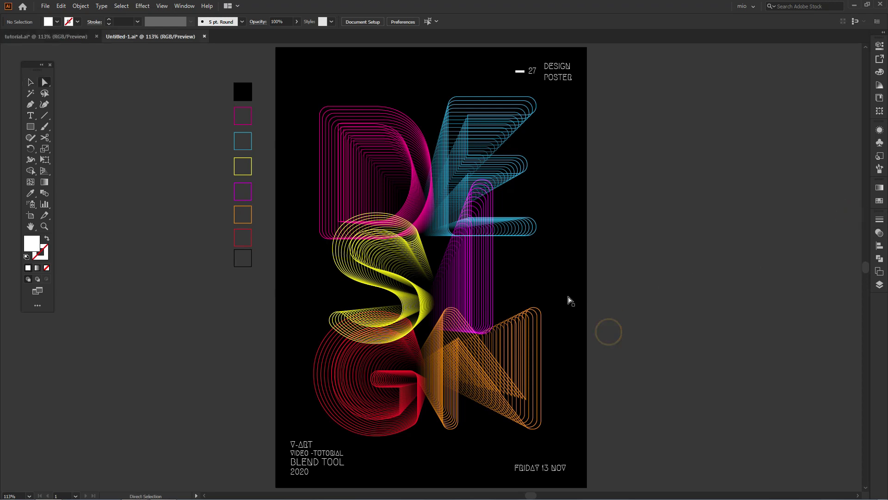
Step: Nudge the magenta I slightly down with Direct Selection
key(a)
drag(479, 268, 483, 284)
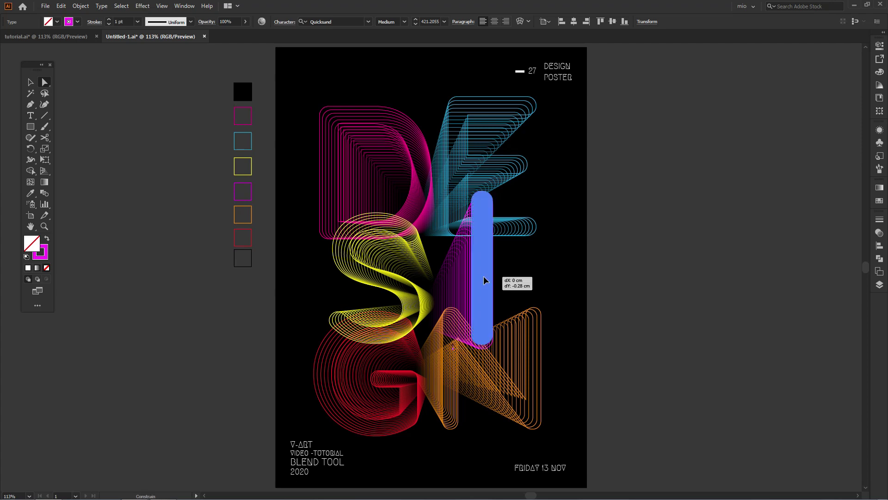
key(v)
click(631, 269)
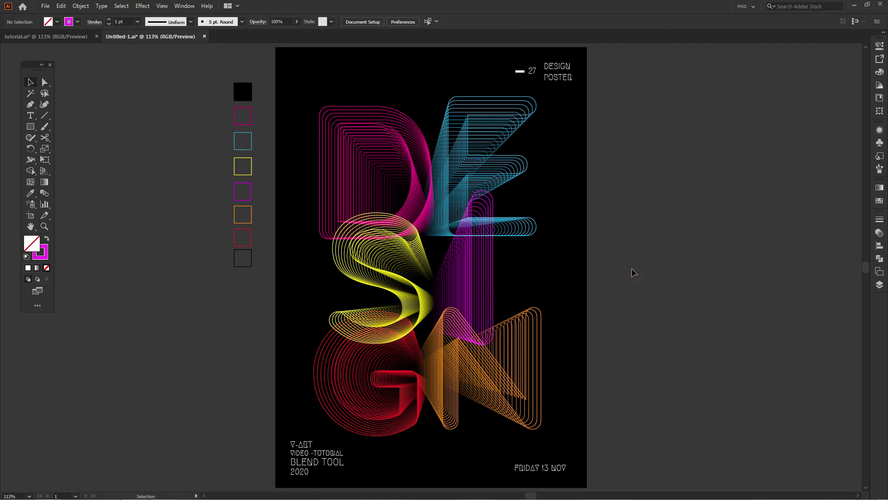
Step: Duplicate the poster artboard to the right using the Artboard tool
key(shift+o)
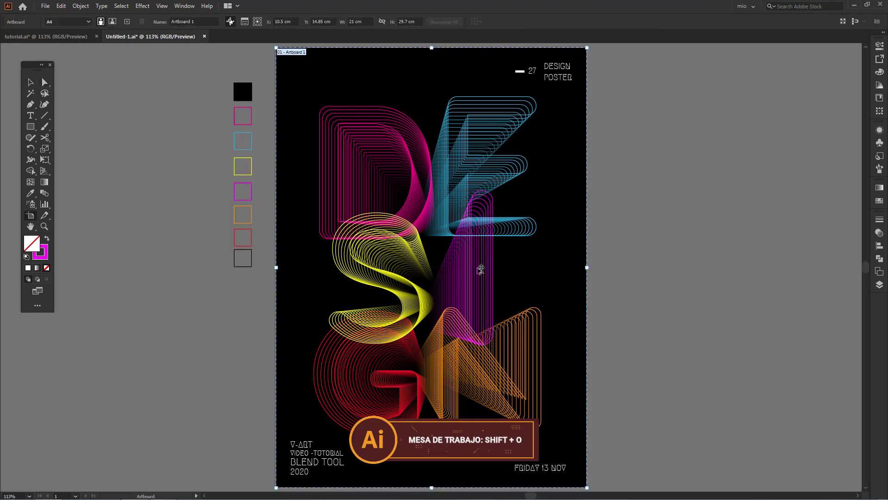
drag(475, 277, 754, 271)
key(Escape)
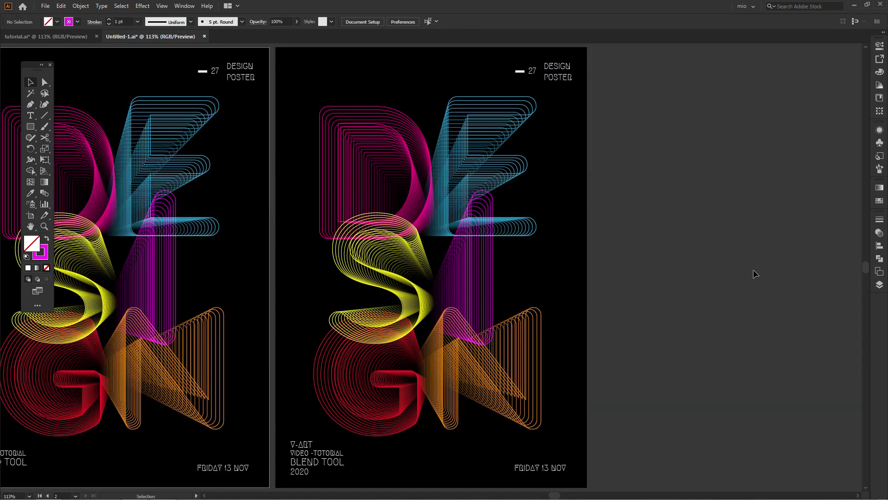
click(753, 273)
Step: On the copy, direct-select the D blend spine and another letter's spine
key(a)
click(396, 138)
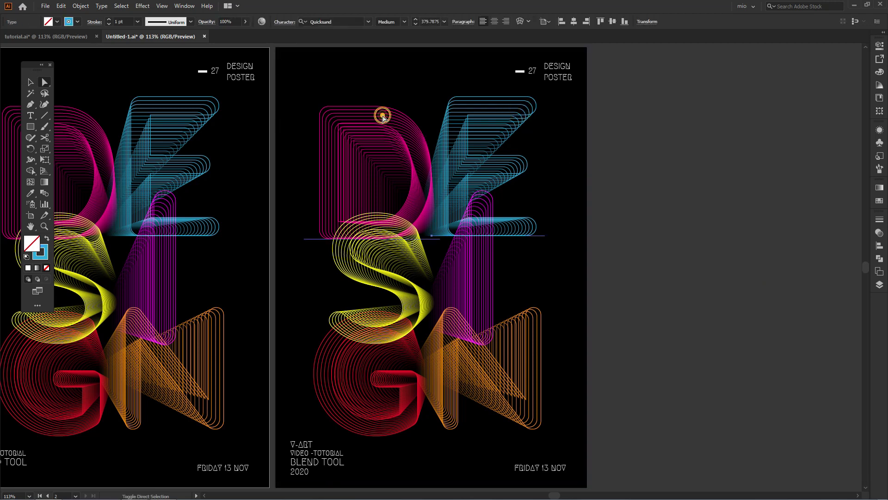
shift+click(401, 333)
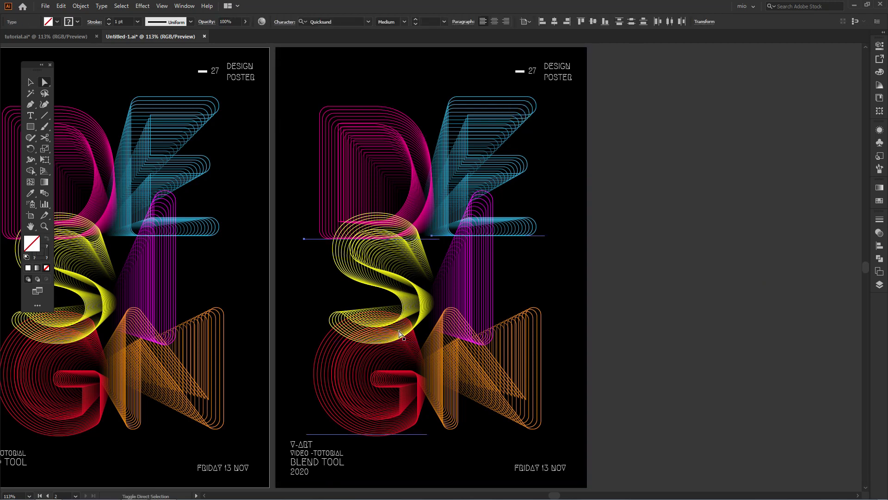
Step: Add the S, N and I blends to the selection and set all their strokes to white
shift+click(396, 268)
shift+click(526, 412)
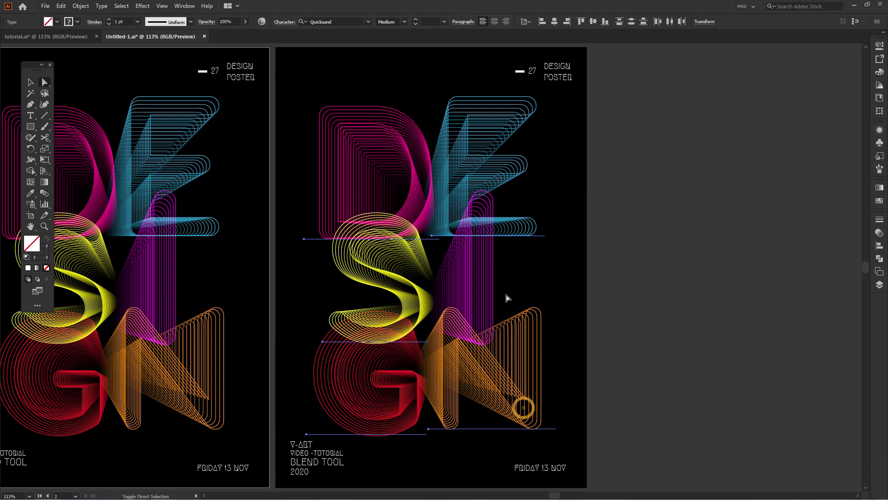
shift+click(502, 276)
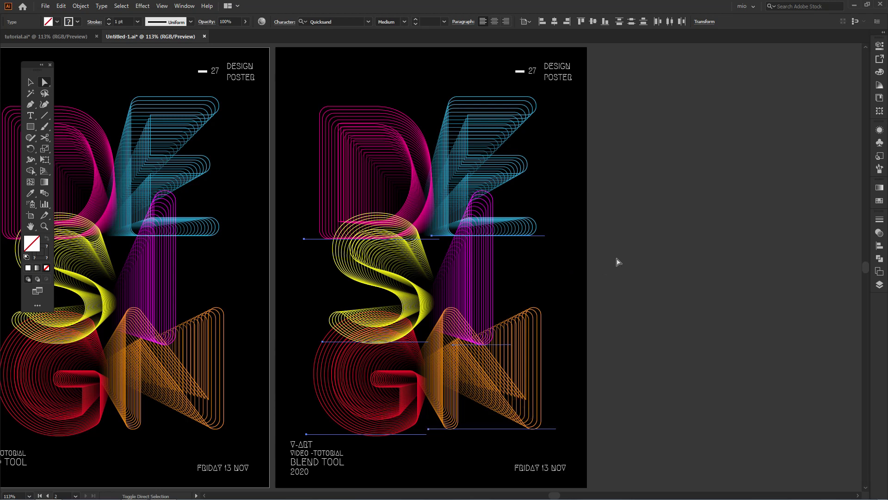
click(879, 201)
click(781, 214)
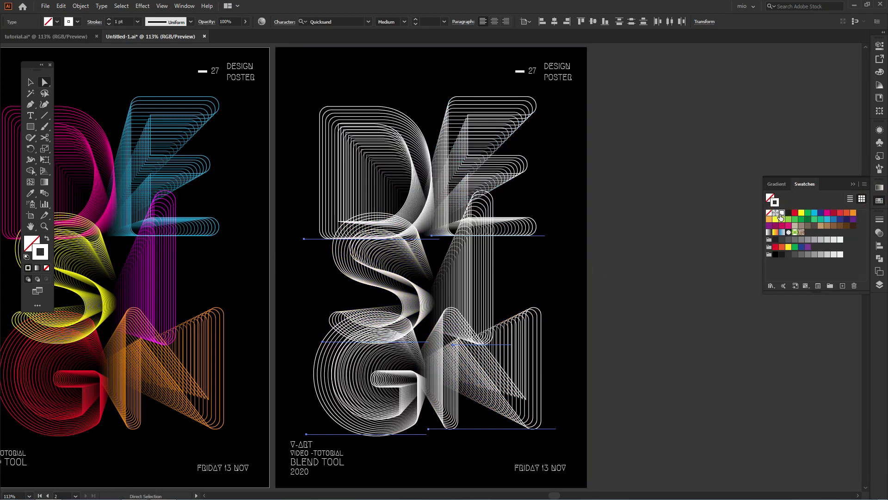
key(v)
click(699, 242)
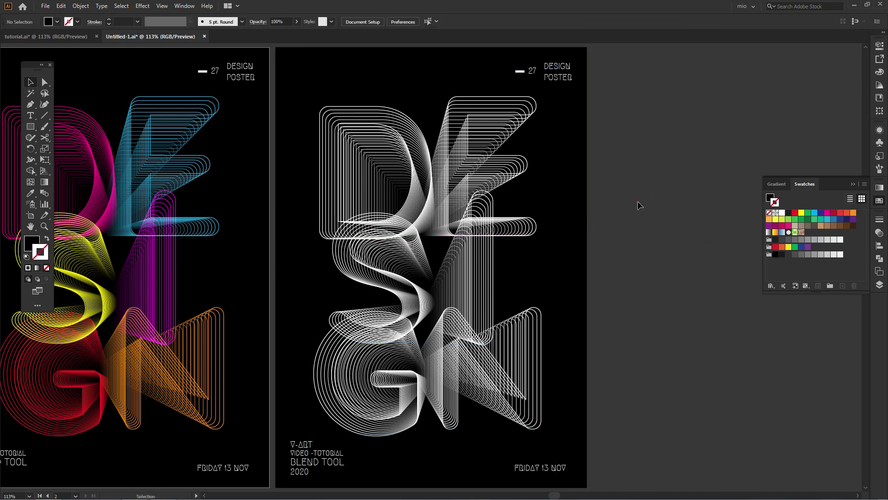
Step: Marquee-select the duplicate poster's letters and apply Effect > Stylize > Scribble
click(853, 183)
drag(633, 153, 330, 384)
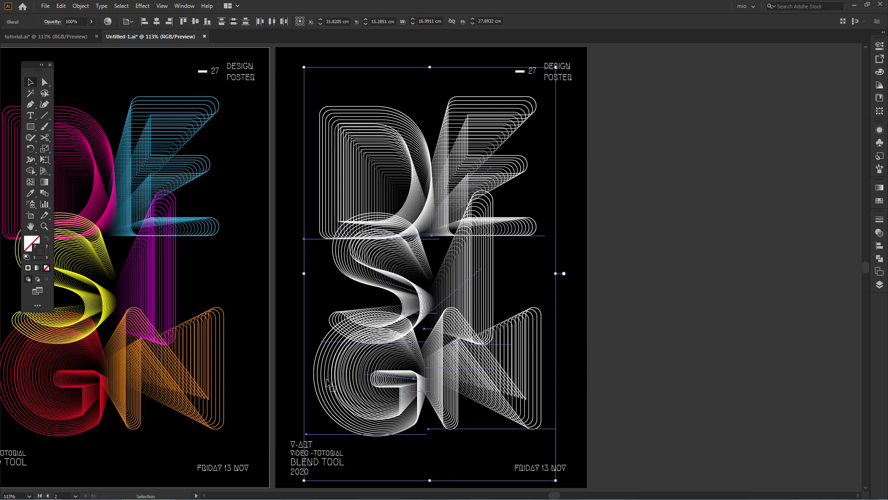
click(142, 6)
mouse_move(155, 110)
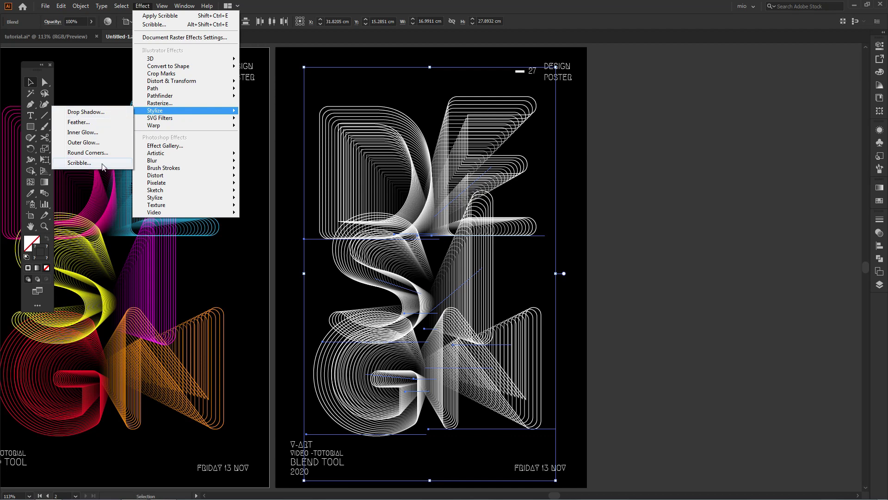
click(102, 164)
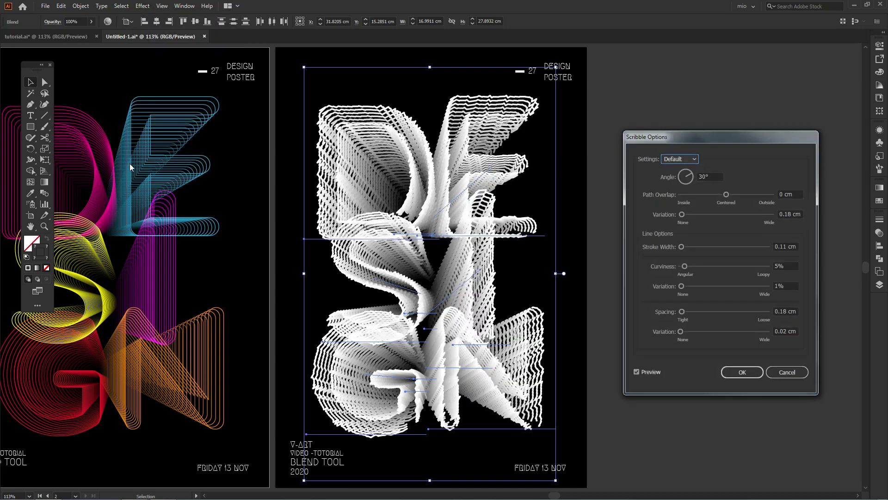
Step: Set Scribble Path Overlap 0.07 cm, Stroke Width 0.01 cm, Curviness 0%, Spacing 0.07 cm, and confirm
click(797, 194)
text(0.07)
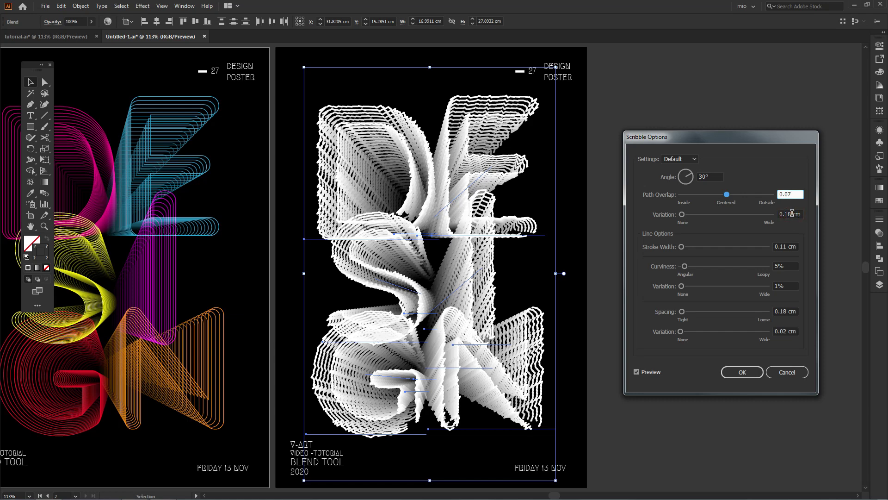
click(794, 215)
text(0)
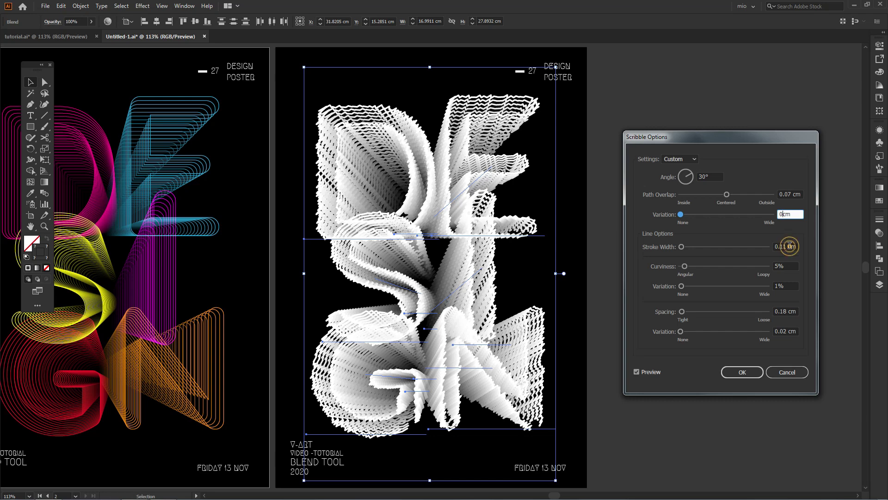
click(790, 246)
text(0.01)
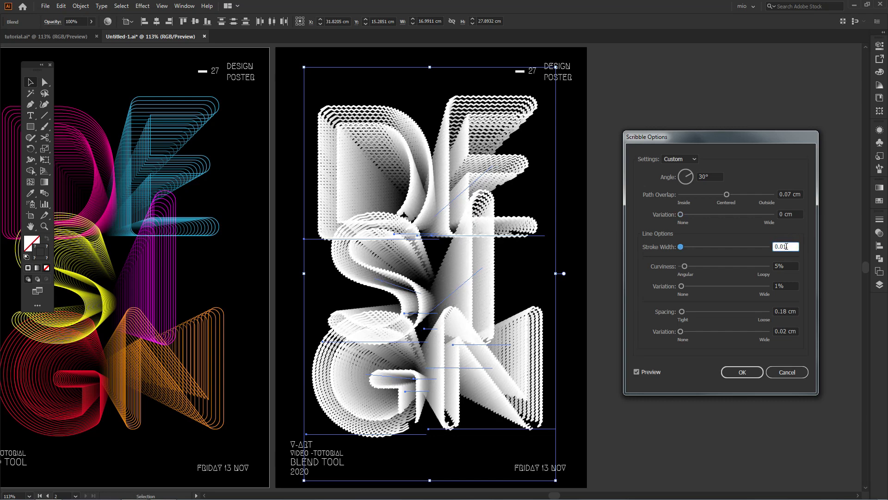
click(783, 264)
text(0)
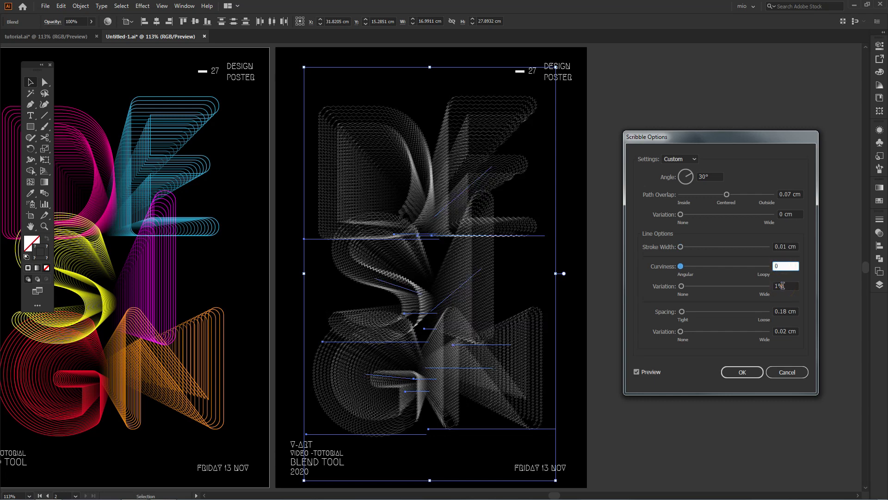
click(783, 285)
text(0)
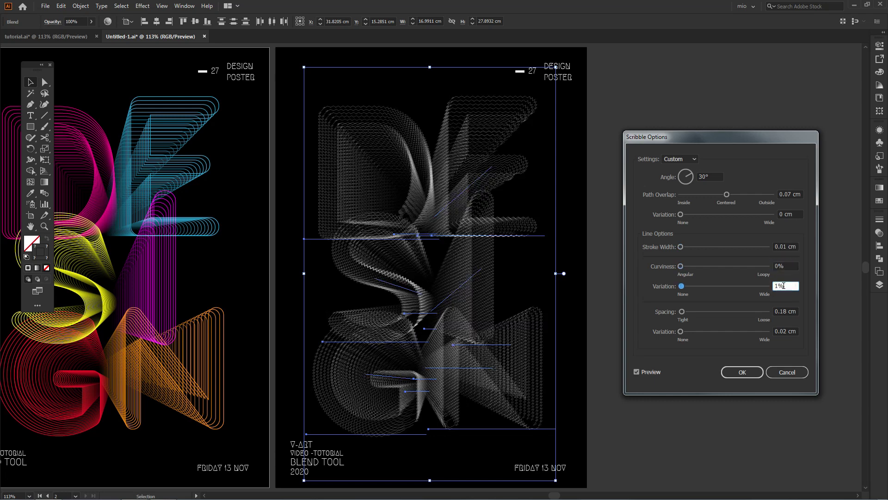
click(791, 308)
click(791, 307)
text(0.07)
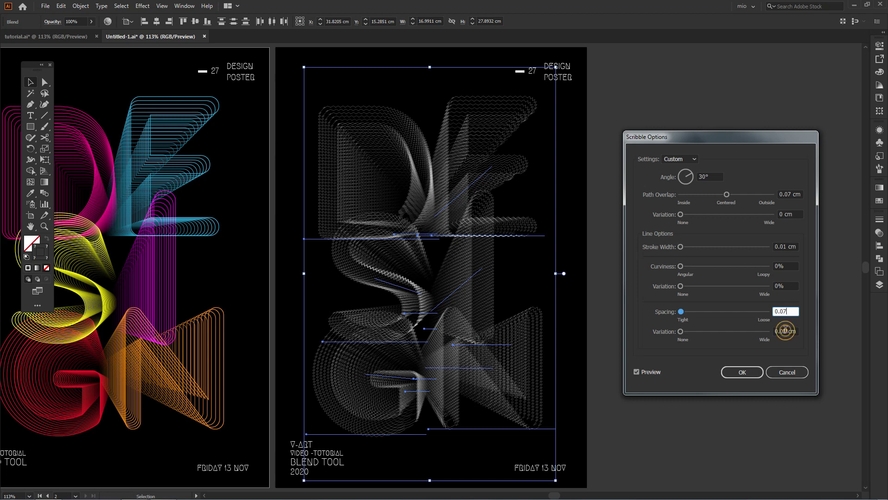
click(785, 329)
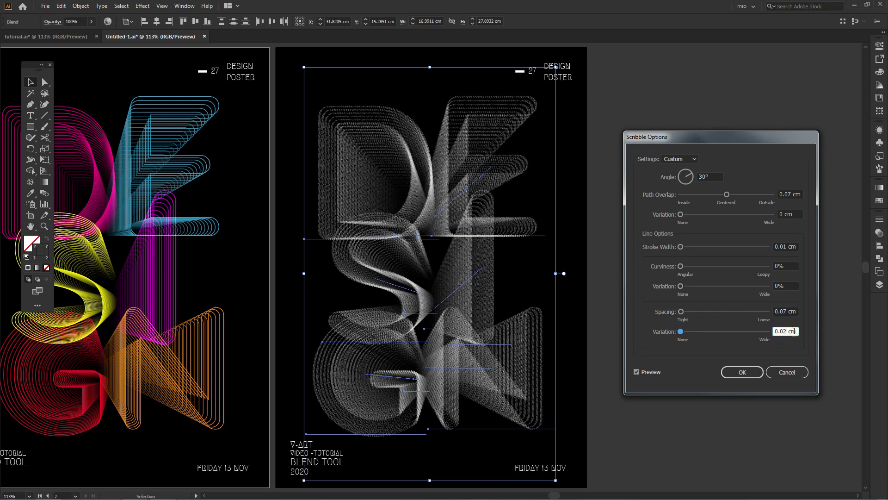
triple_click(794, 331)
click(736, 369)
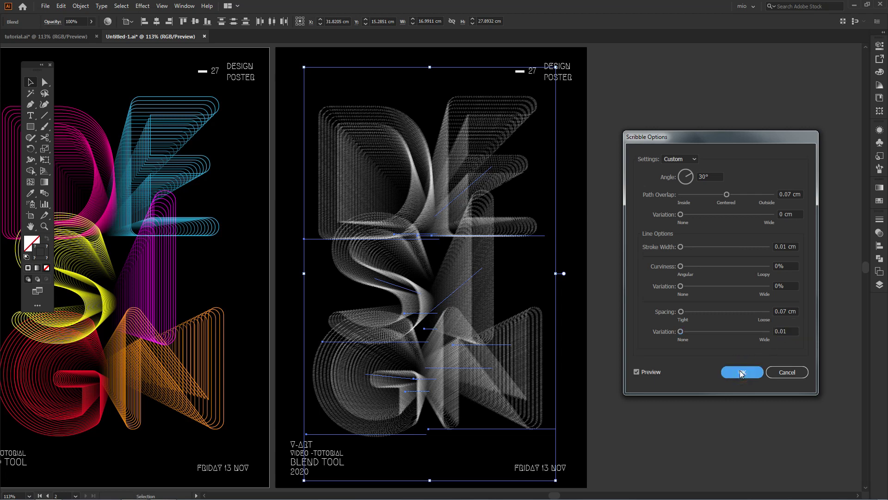
click(602, 326)
Step: Duplicate the scribble poster artboard as a third artboard to its right
key(shift+o)
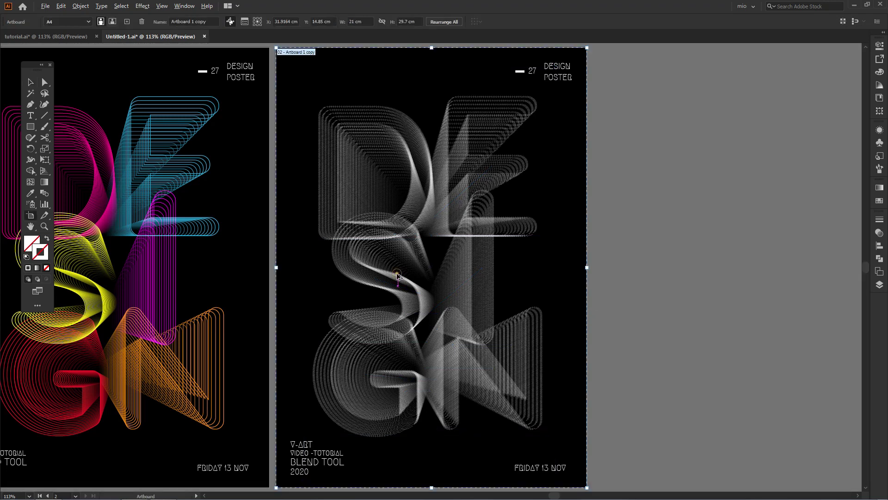
drag(397, 277, 716, 269)
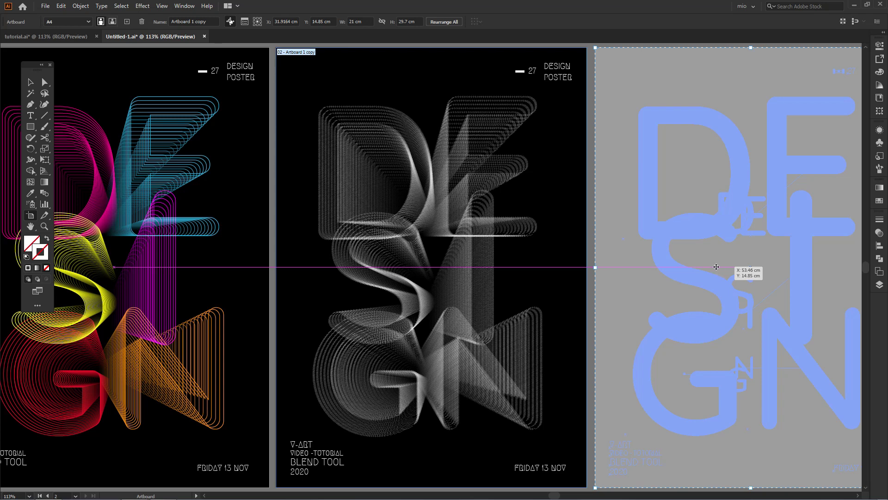
drag(716, 267, 716, 267)
key(v)
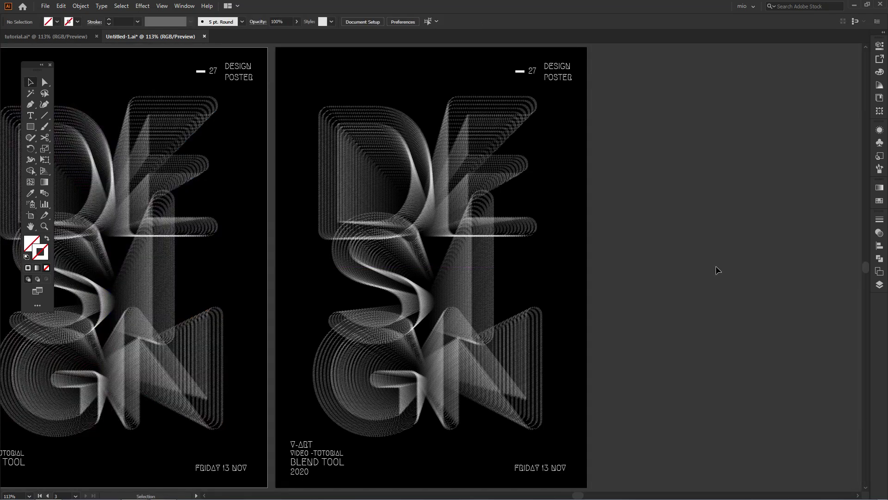
click(717, 267)
Step: Delete the Scribble effect from the new copy's lettering blend in Appearance
drag(609, 137, 343, 384)
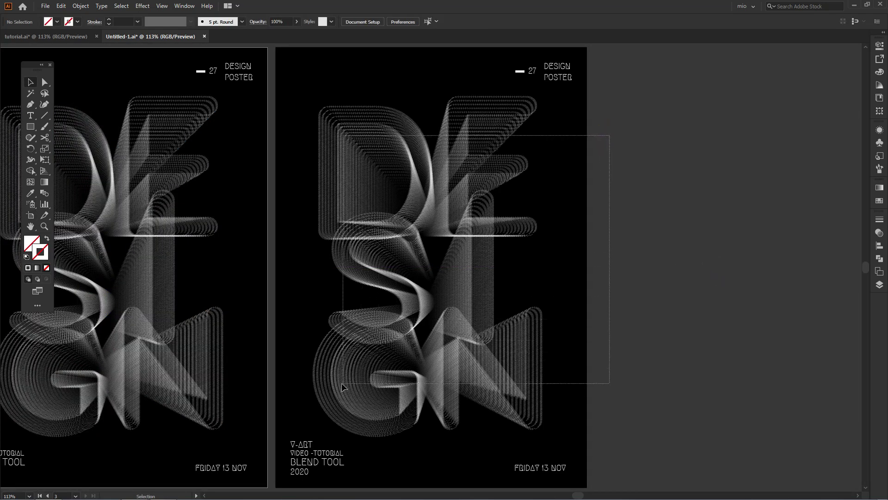
shift+click(571, 214)
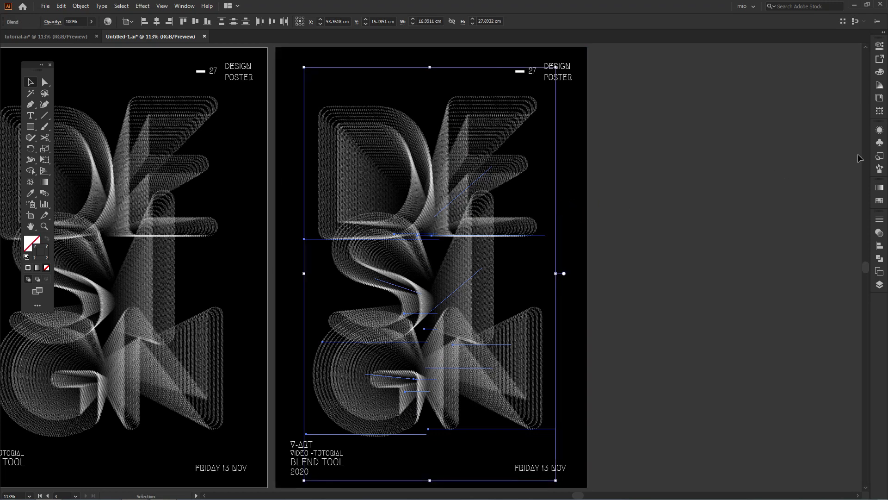
click(880, 130)
click(812, 164)
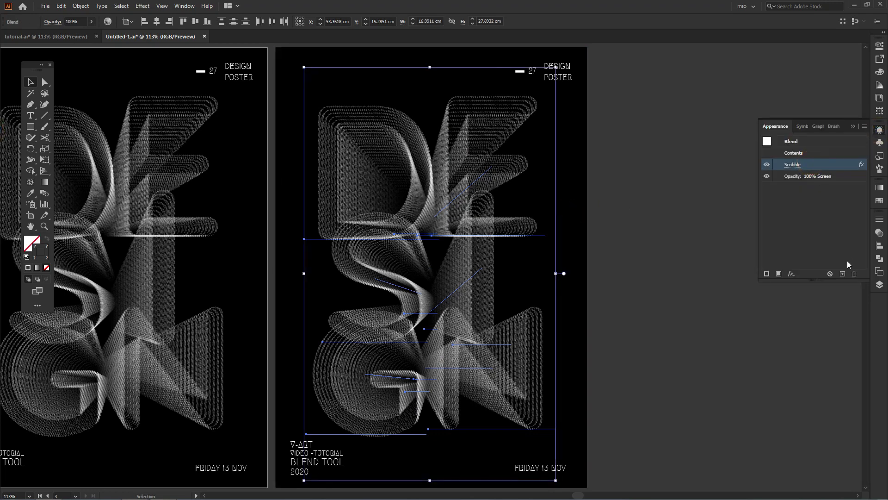
click(831, 274)
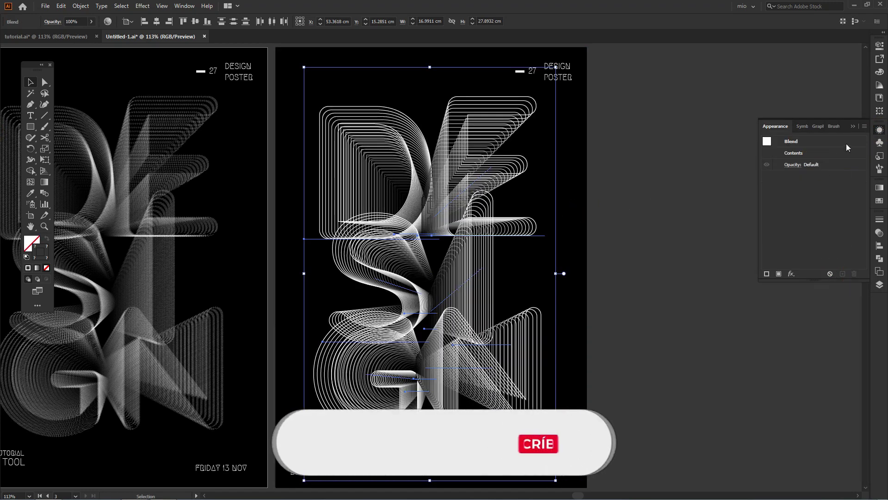
click(854, 126)
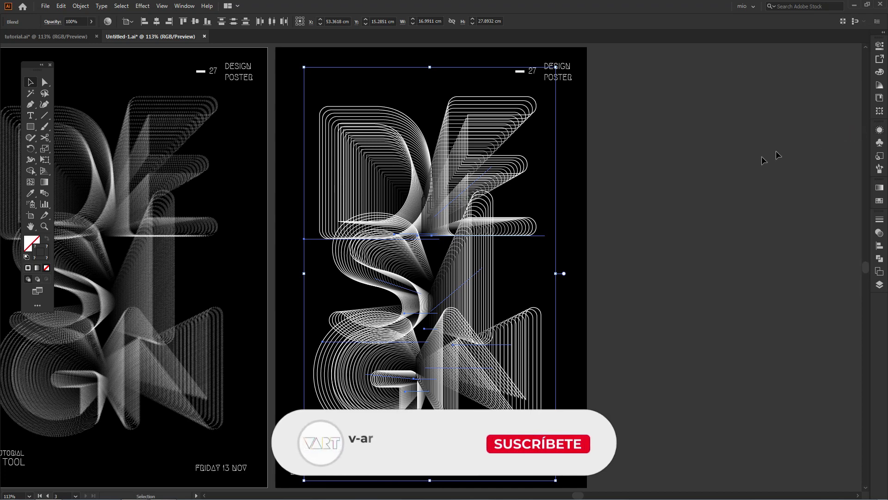
click(626, 200)
click(584, 172)
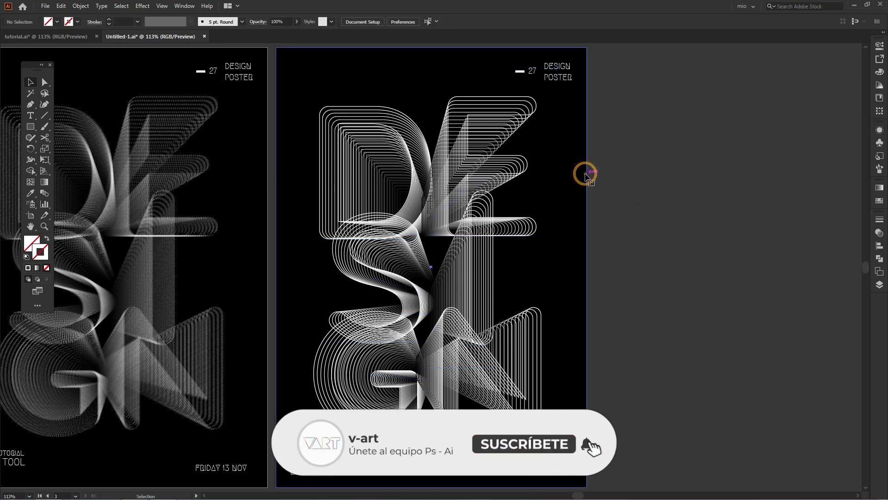
Step: Fill the third poster's background with cyan
click(880, 201)
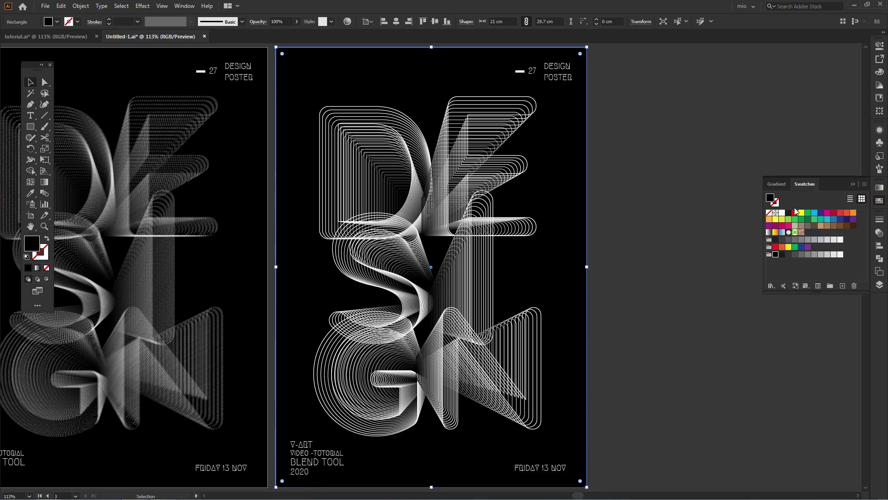
click(815, 213)
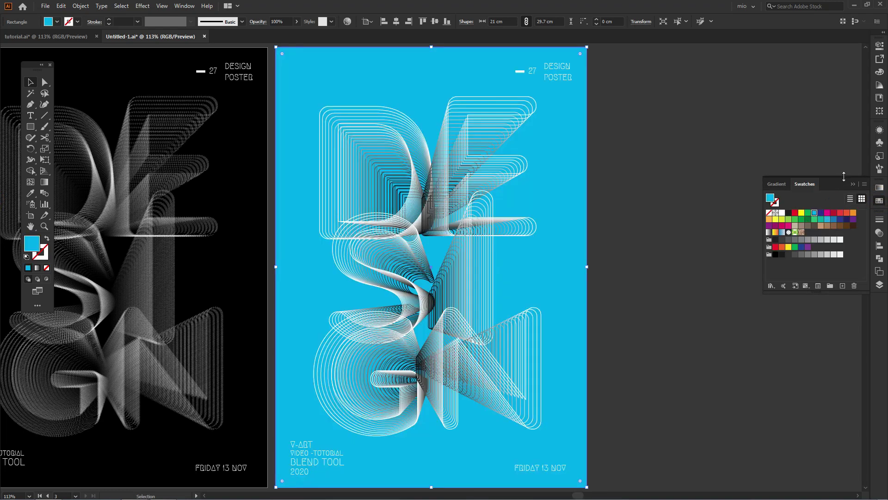
click(851, 182)
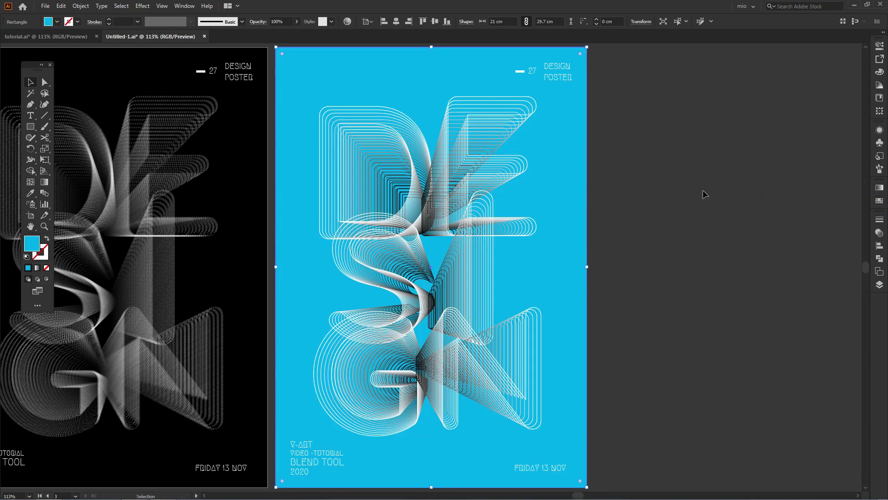
click(606, 331)
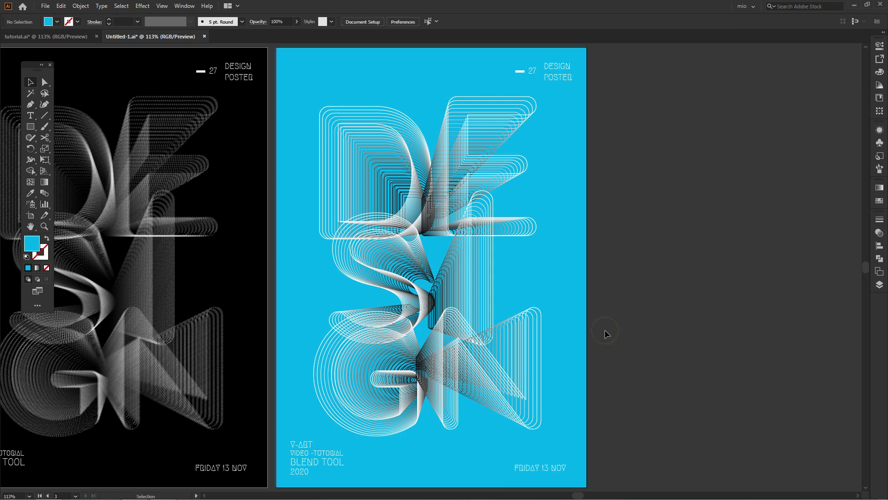
Step: Move the E aside, select all strokes of the same colour, and make them magenta
drag(502, 132, 706, 133)
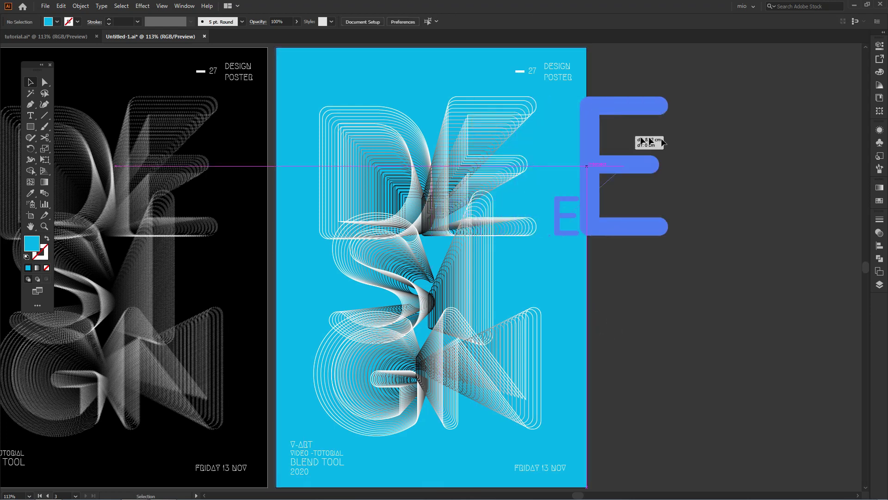
key(a)
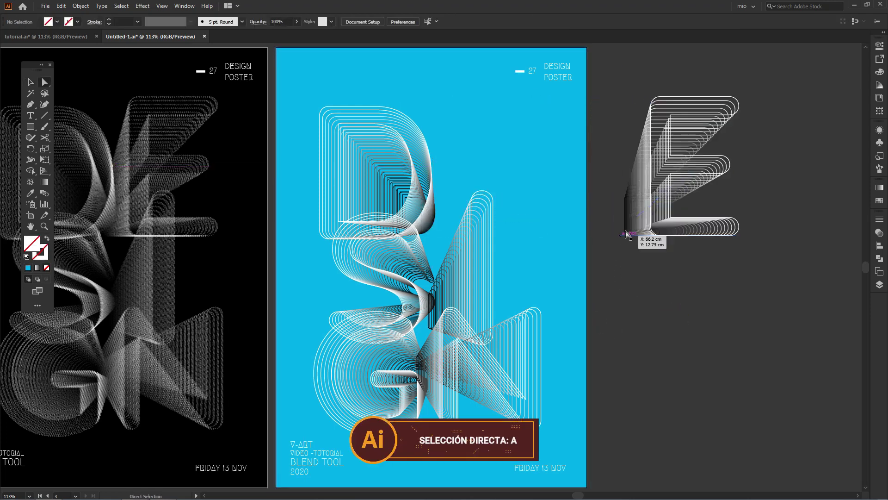
click(620, 235)
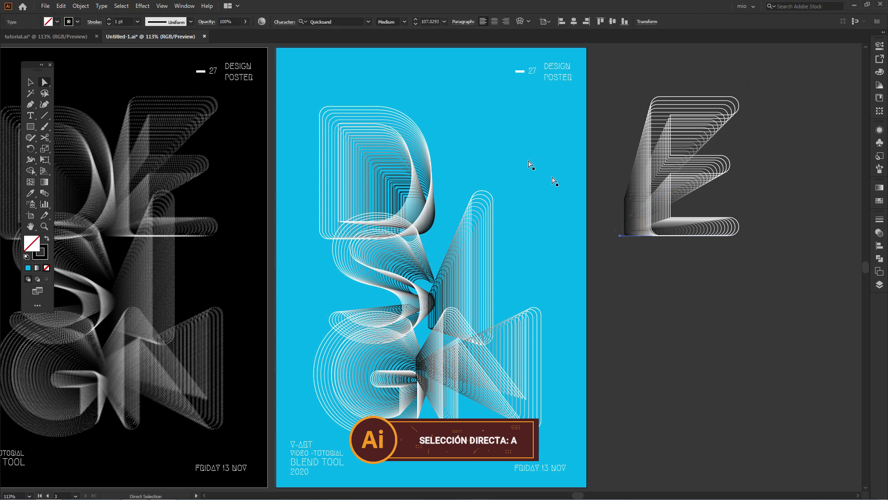
click(121, 6)
mouse_move(135, 95)
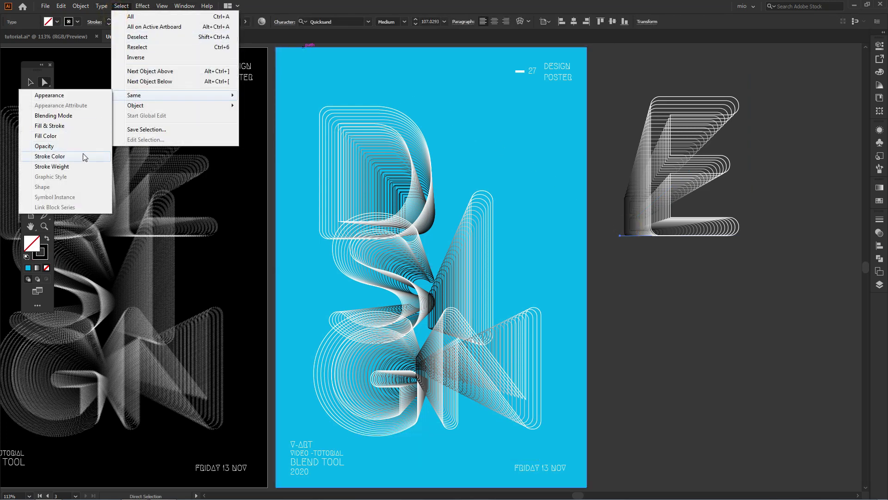
click(83, 154)
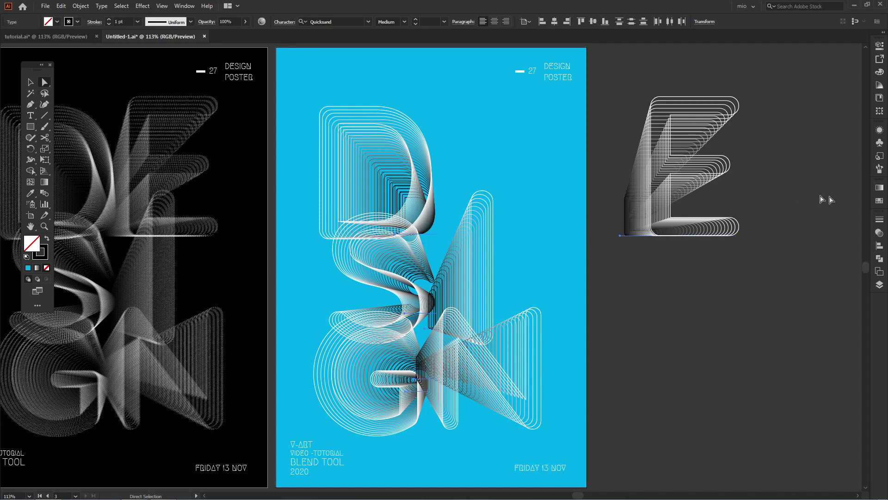
click(877, 200)
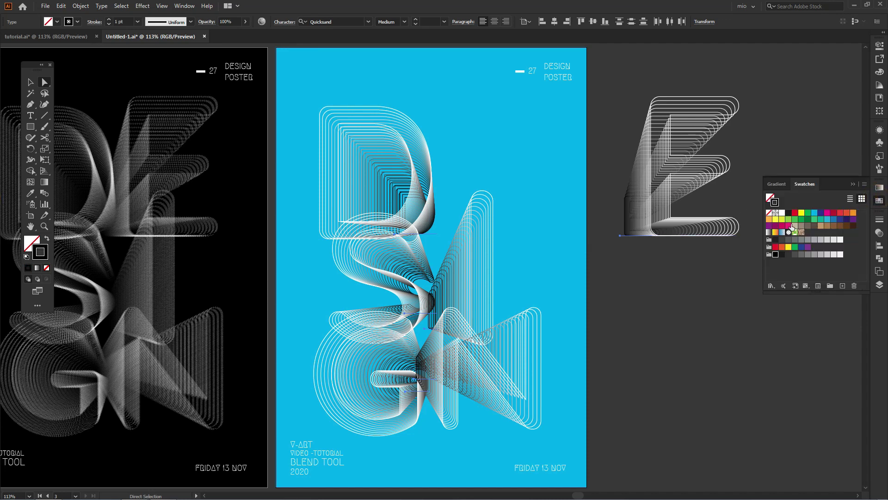
click(769, 225)
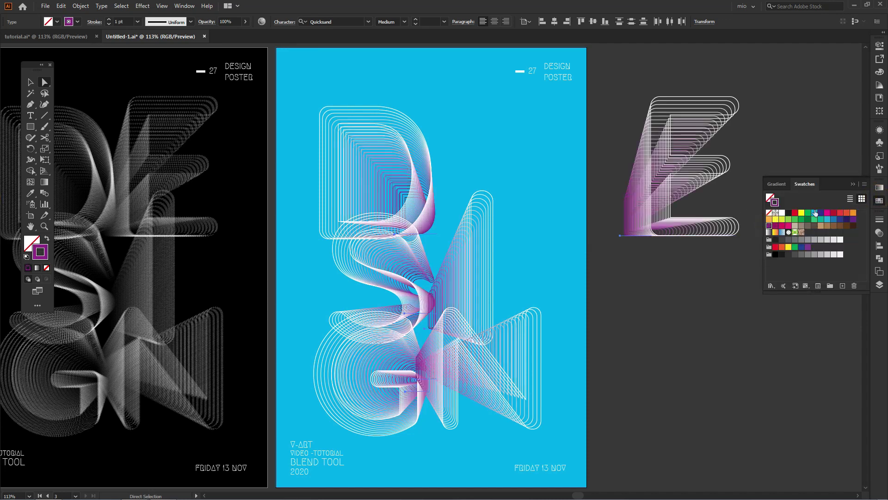
click(854, 184)
Step: Set the E back in place and select everything on the cyan poster
key(v)
drag(670, 229, 503, 223)
click(504, 223)
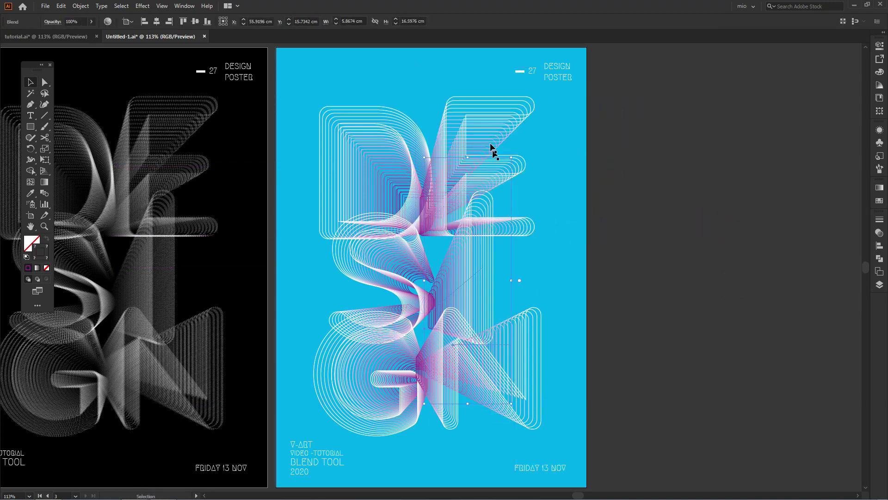
drag(486, 119, 492, 119)
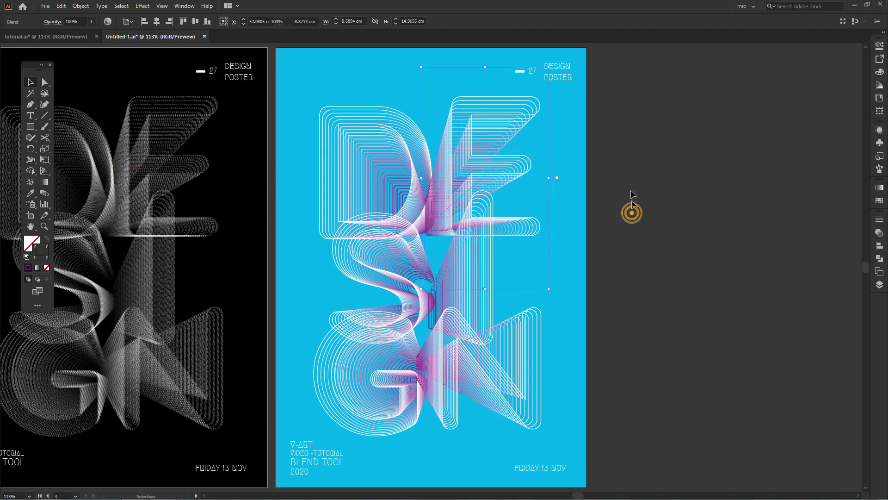
drag(632, 194, 340, 377)
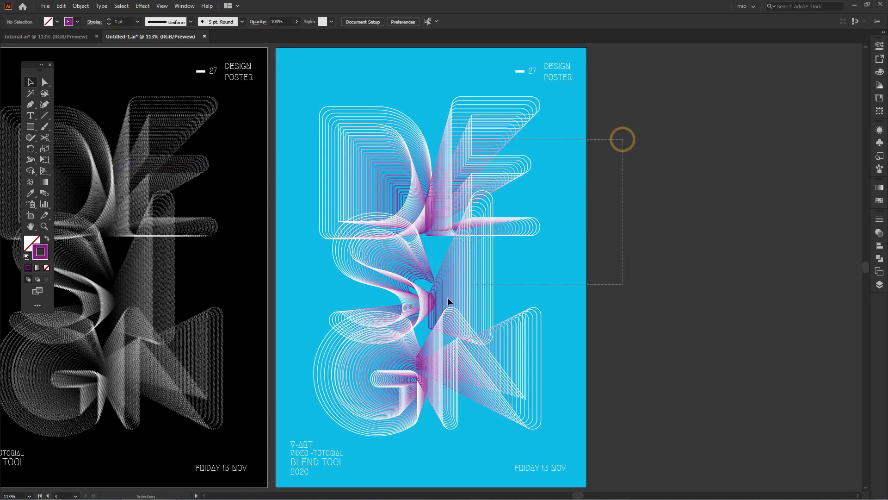
Step: Switch the lettering blend from Normal to Lighten, turning its magenta lines pale pink
shift+click(572, 253)
click(881, 232)
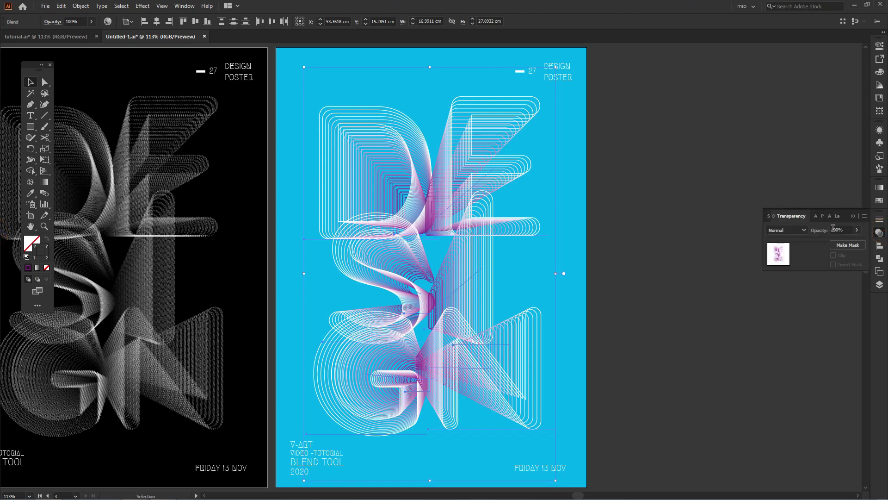
click(786, 229)
click(785, 285)
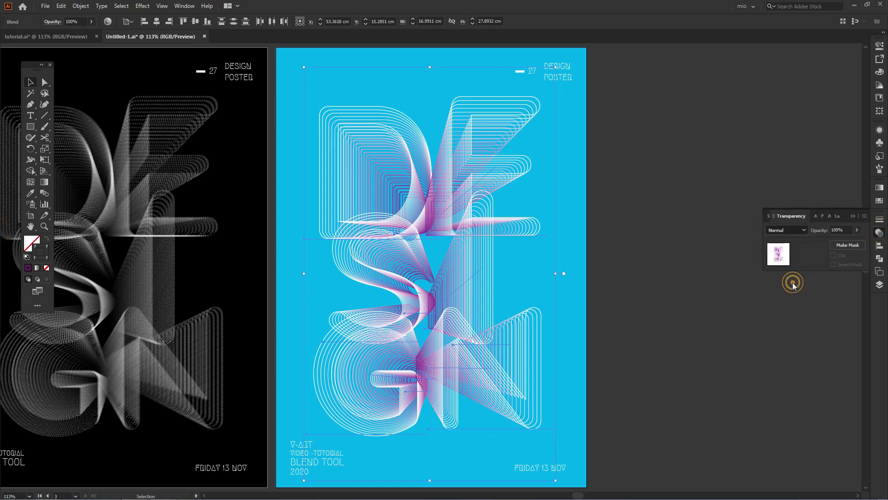
click(612, 296)
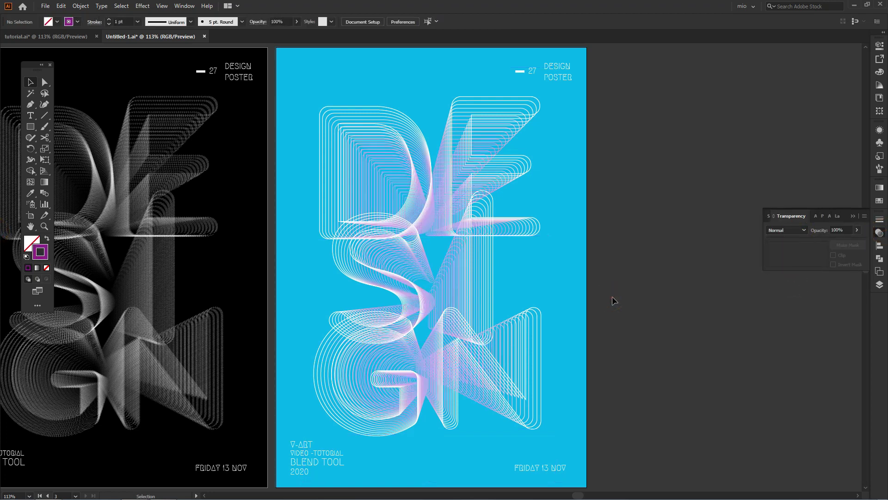